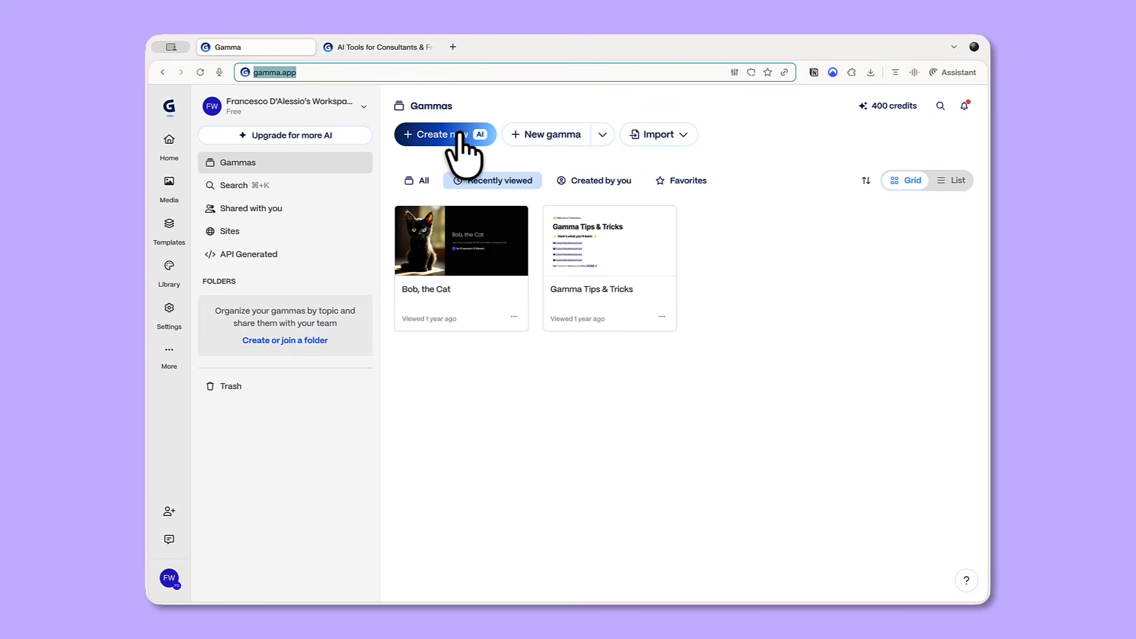
- Start a new AI creation by importing the Word document Chunk-startup-brief.docx from the Gamma folder
left_click(459, 135)
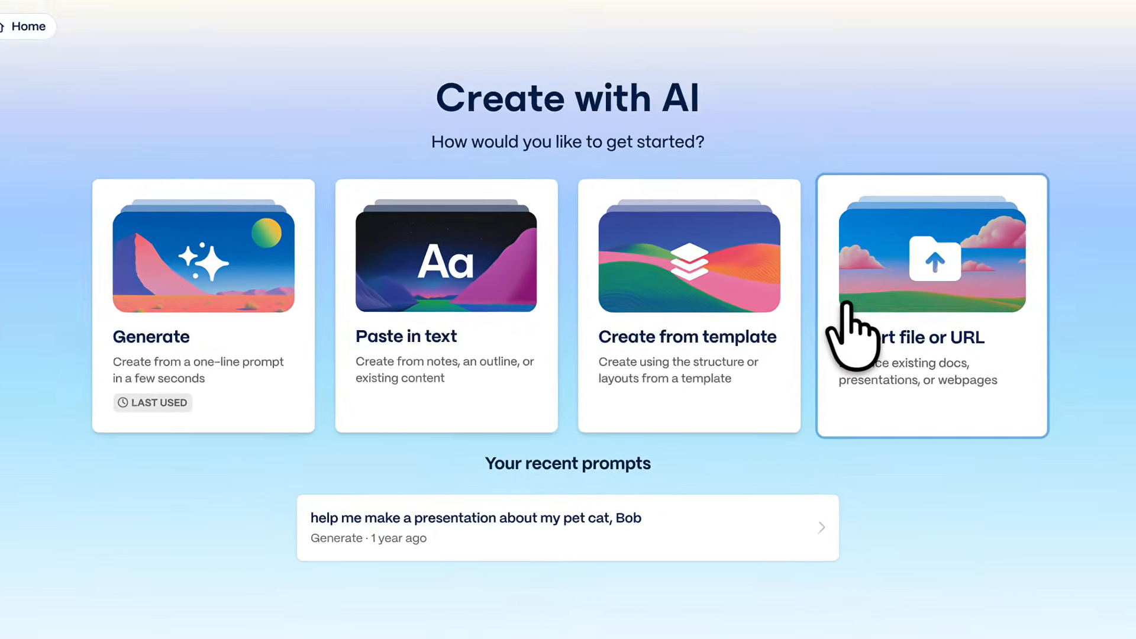
left_click(775, 315)
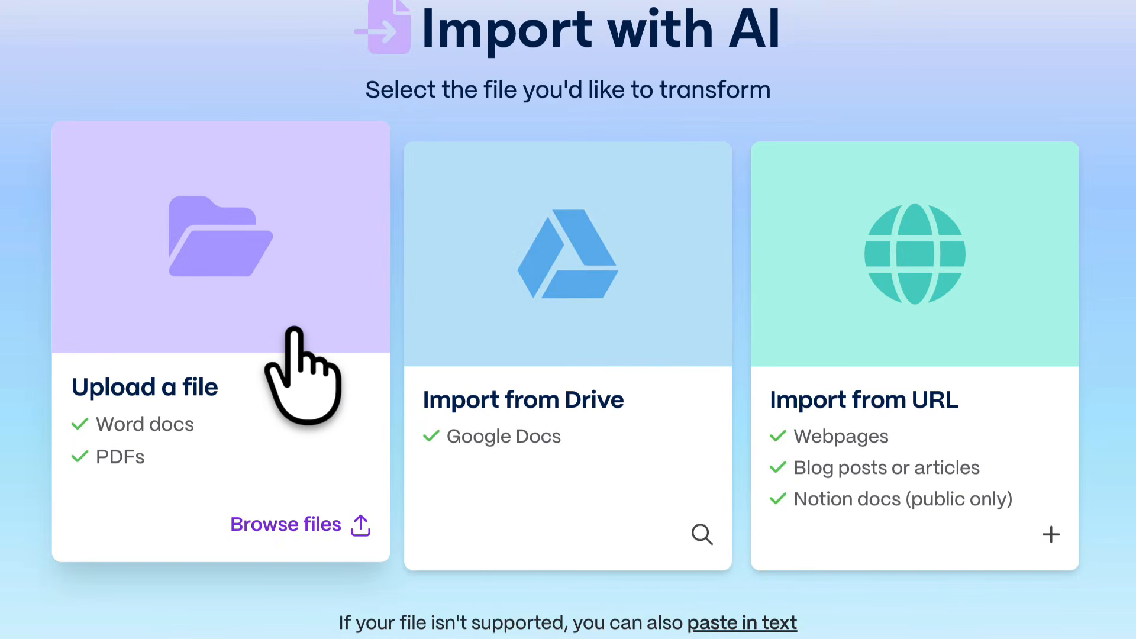
left_click(294, 331)
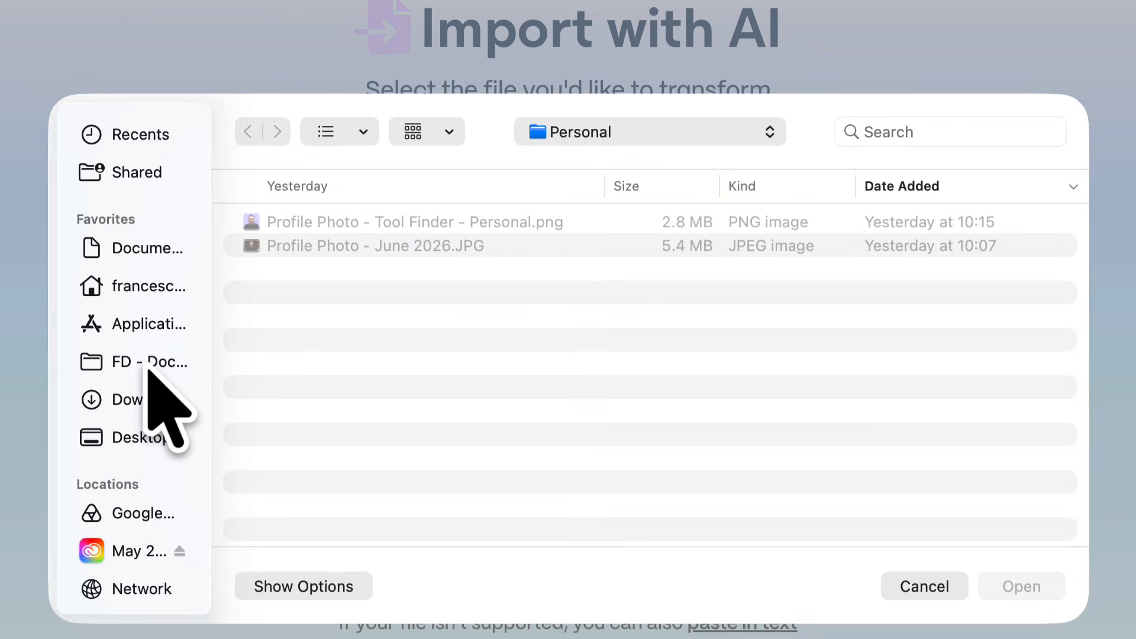
left_click(148, 364)
double_click(330, 223)
double_click(330, 225)
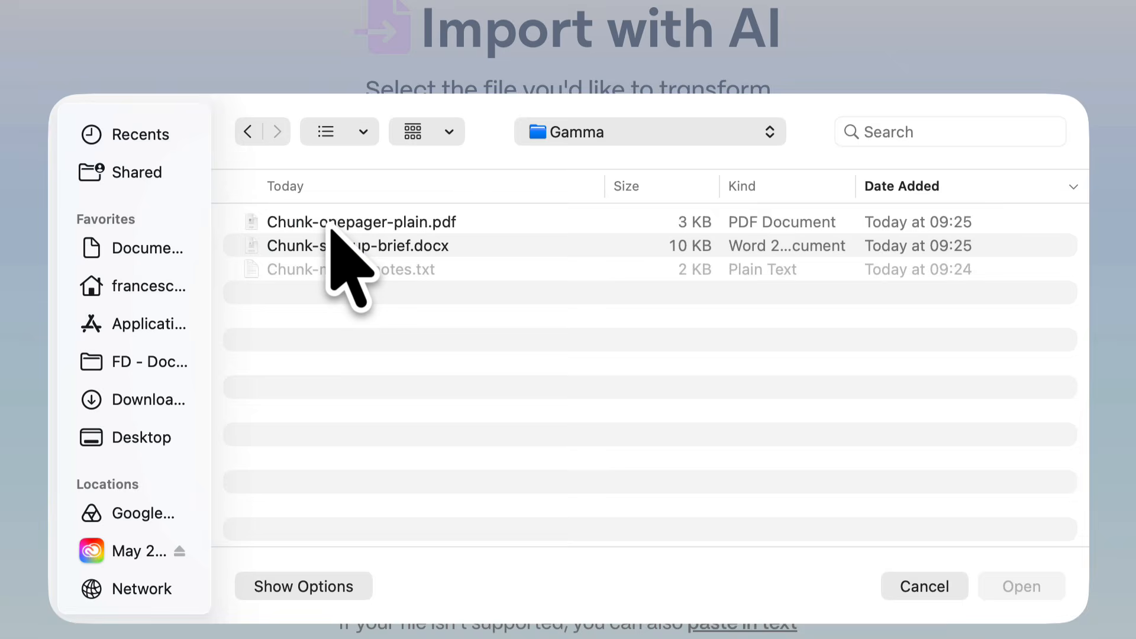
left_click(318, 222)
double_click(322, 246)
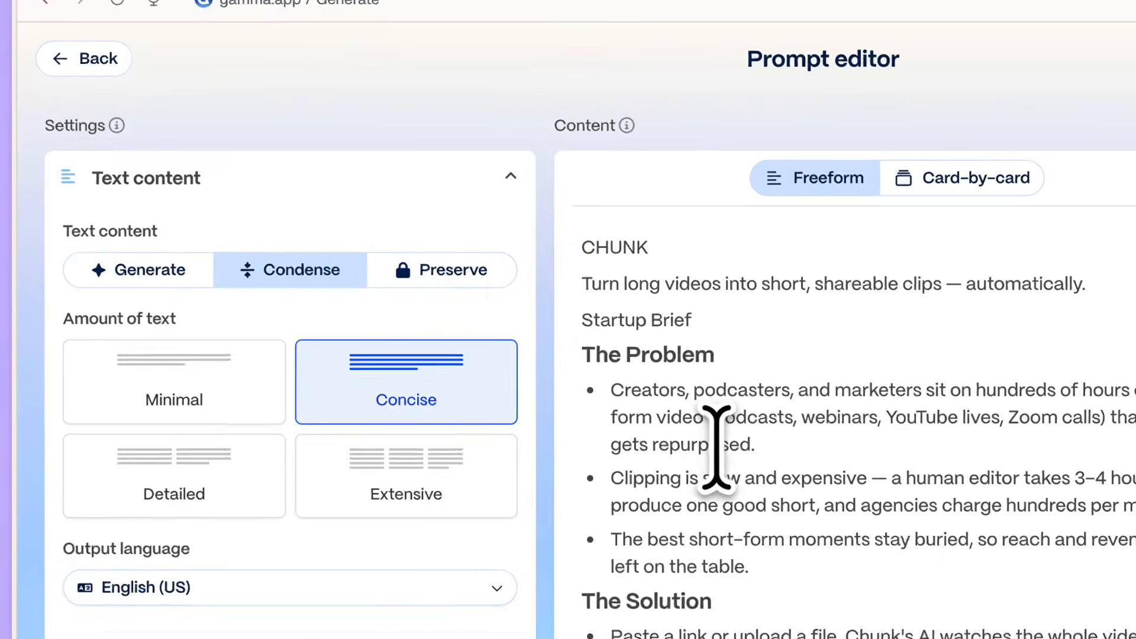
scroll(734, 479, "down", 2)
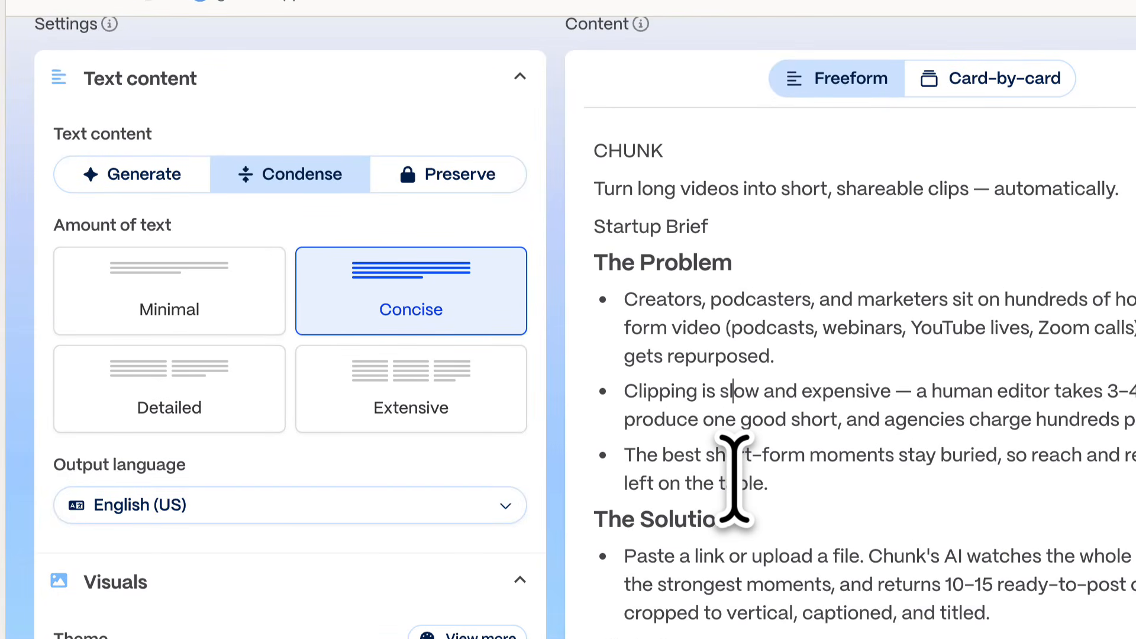
scroll(732, 476, "up", 2)
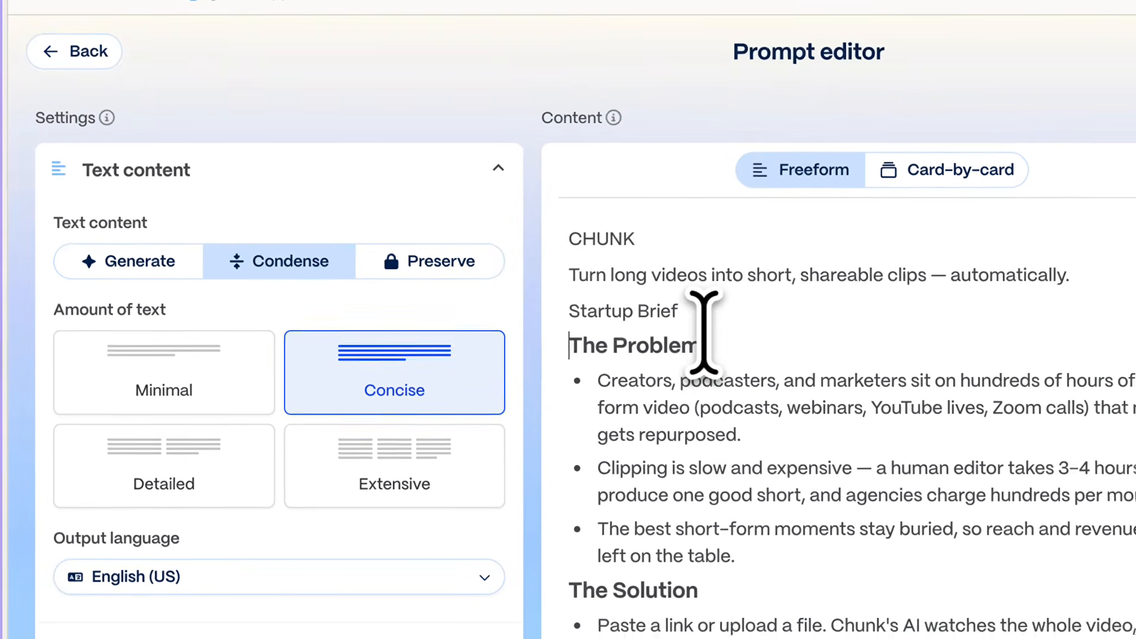
key("ctrl+a")
key("Left")
key("Return")
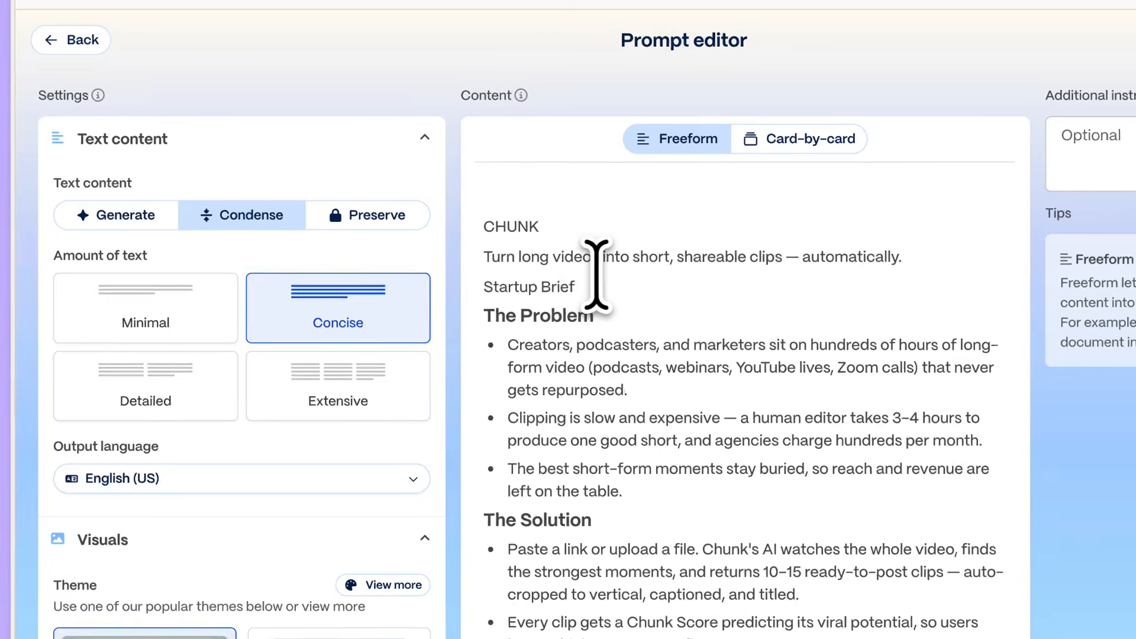
key("BackSpace")
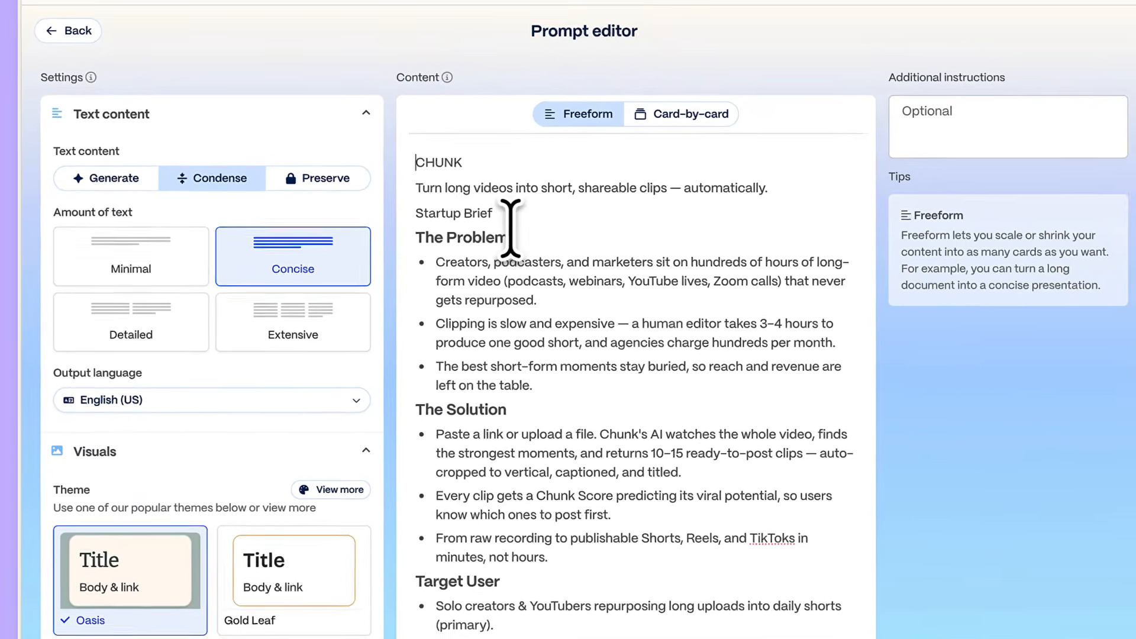
- Add instructions for a confident, modern 10-slide investor pitch deck for 'Chunk', covering problem, solution, product demo, market size, business model, traction, competitors, team and the ask
left_click(994, 119)
type("Create a 10-slide investor pitch deck for 'Chunk', a SaaS tool that turns long-form videos into short, shareable clips using AI. Include problem, solution, product demo, market size, business model, traction, competitors, team, and the ask. Confident, modern tone.")
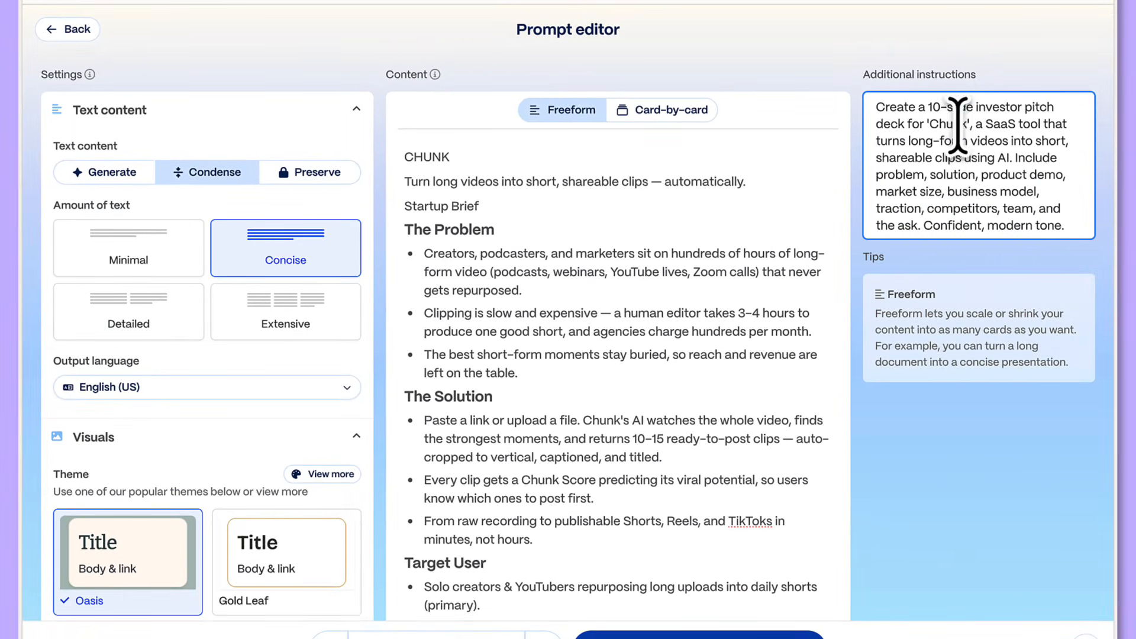
left_click(421, 451)
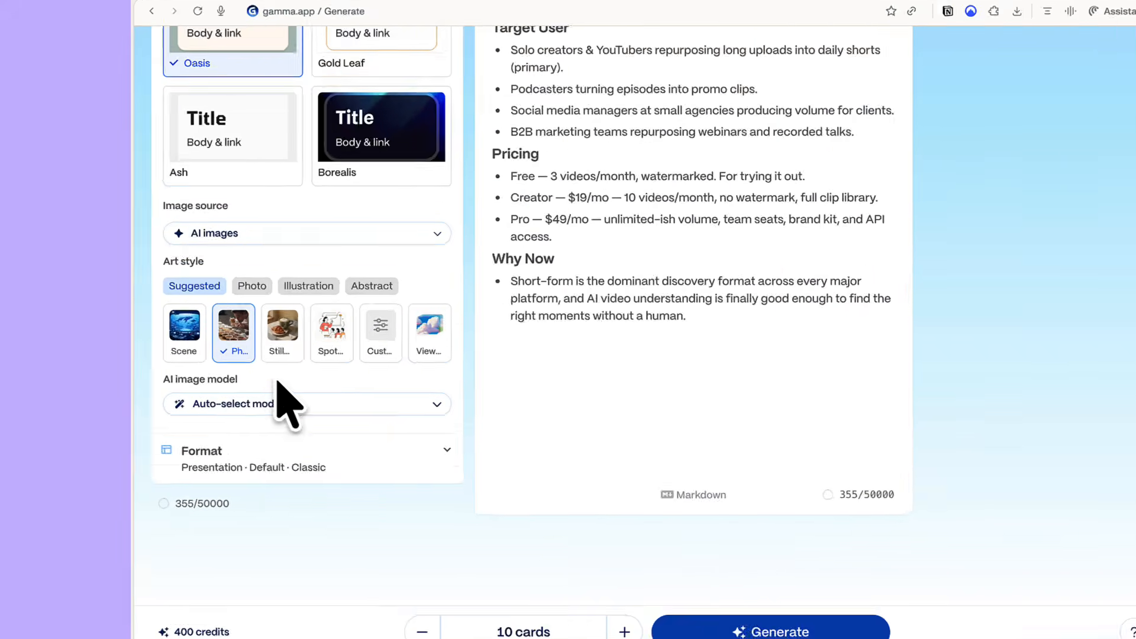
- Choose the suggested "Still" art style for the AI images and review the available image models, keeping Auto-select model
left_click(269, 334)
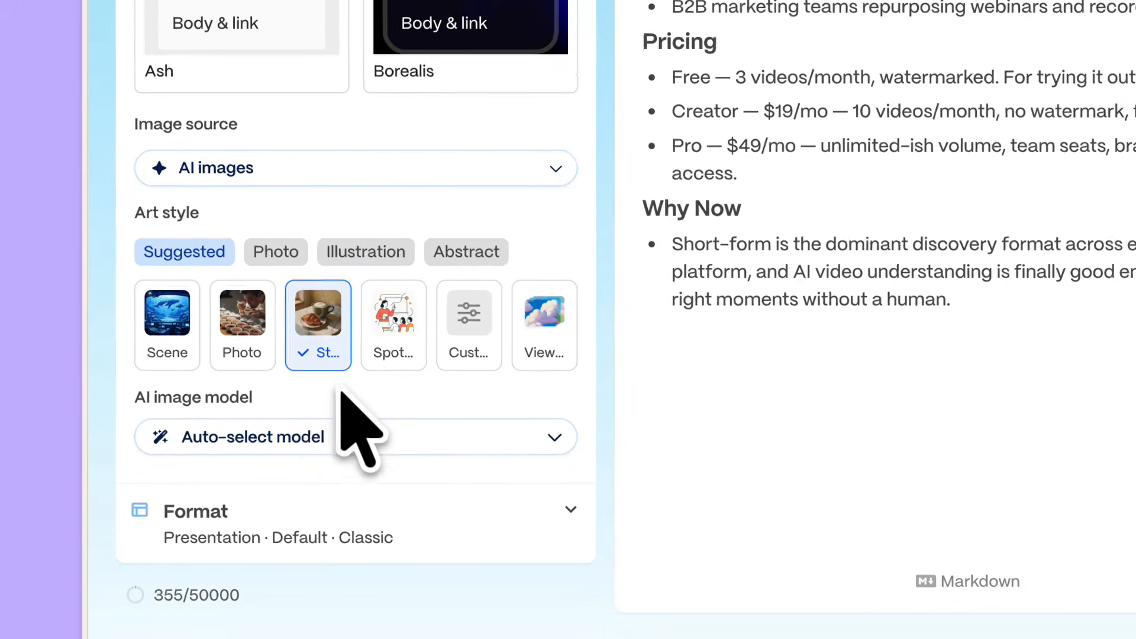
left_click(409, 444)
scroll(379, 296, "down", 3)
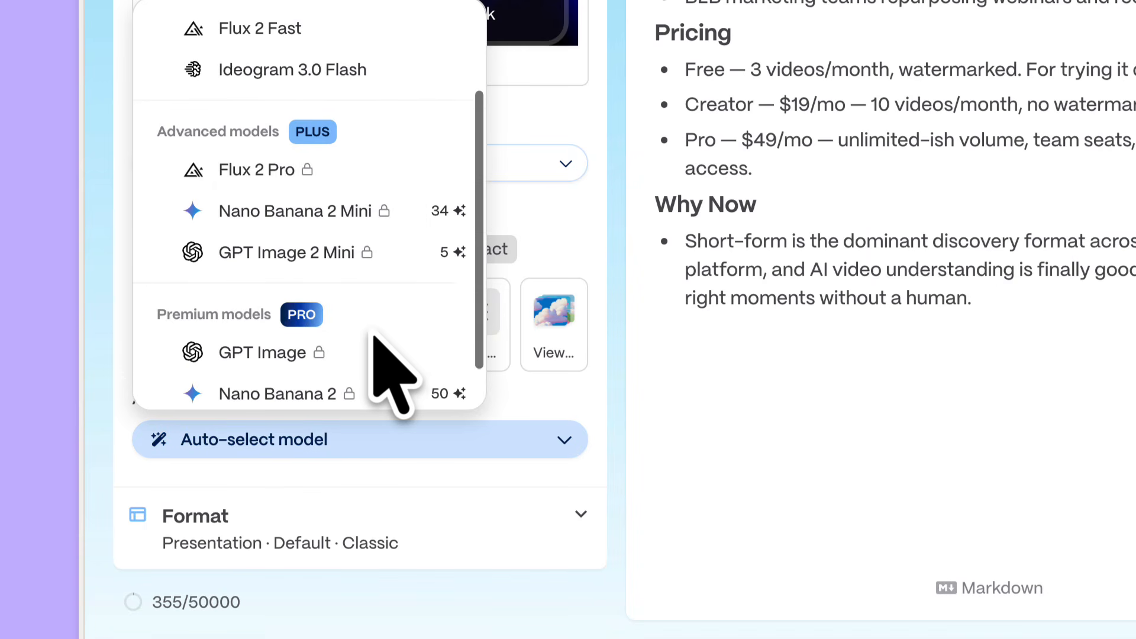
scroll(374, 284, "down", 2)
scroll(367, 237, "up", 5)
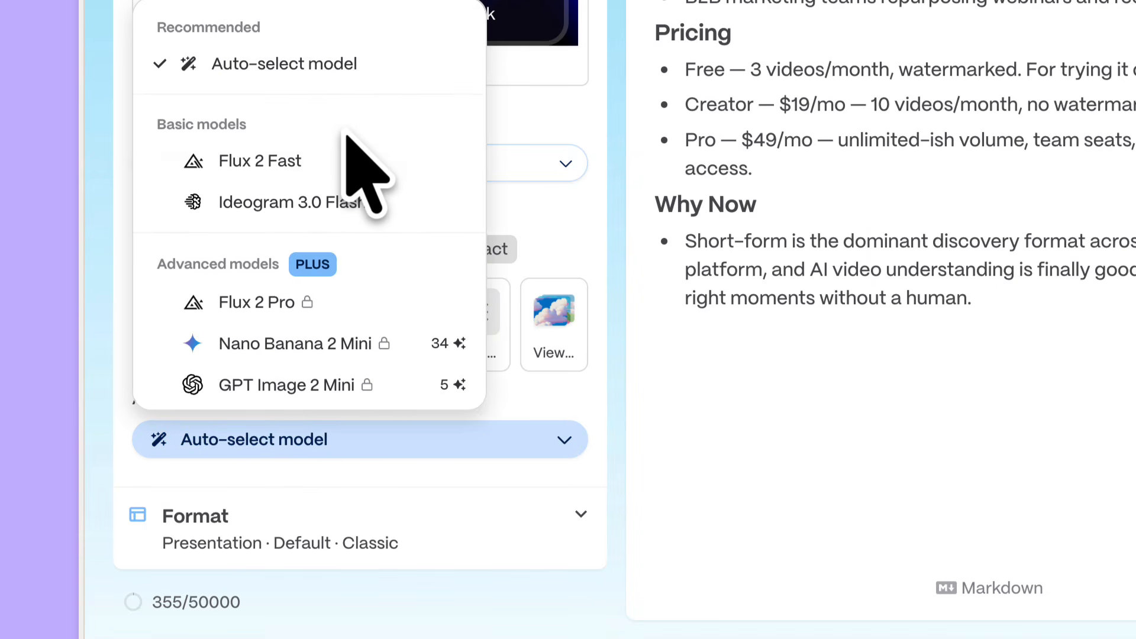
left_click(650, 630)
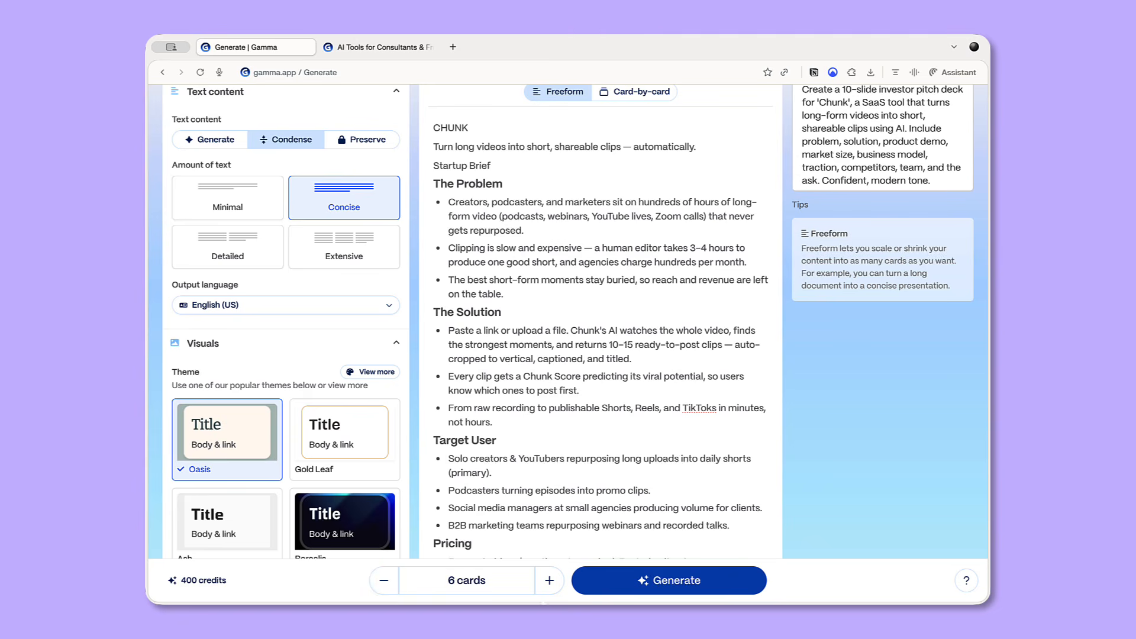
- Set the deck length to 10 cards and generate the presentation
left_click(547, 583)
left_click(547, 583)
left_click(547, 583)
left_click(547, 583)
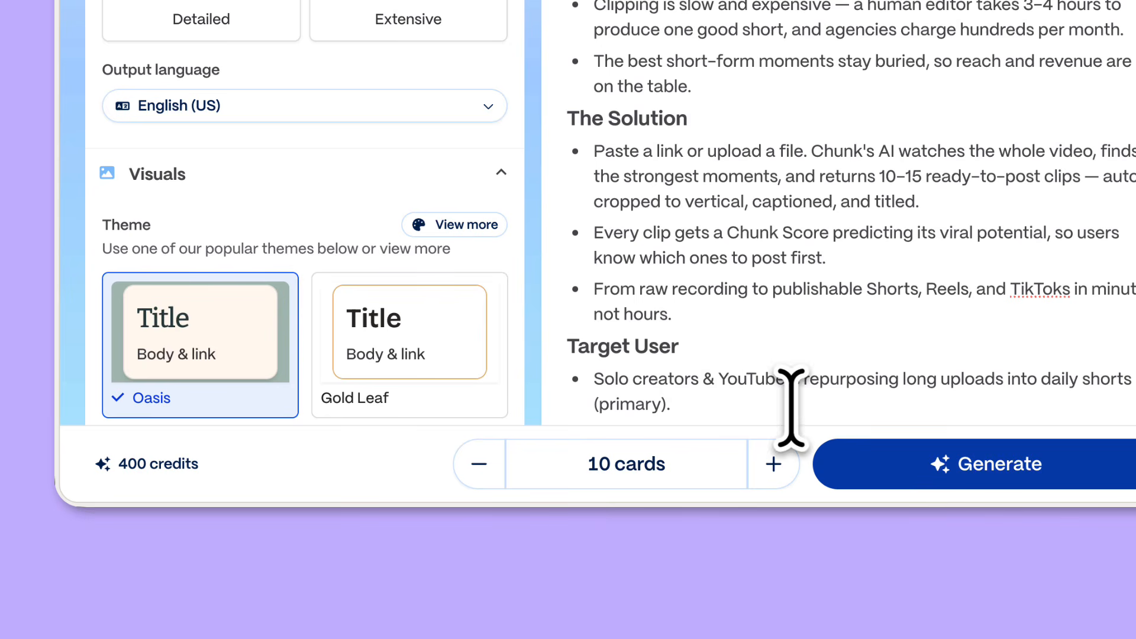
left_click(863, 469)
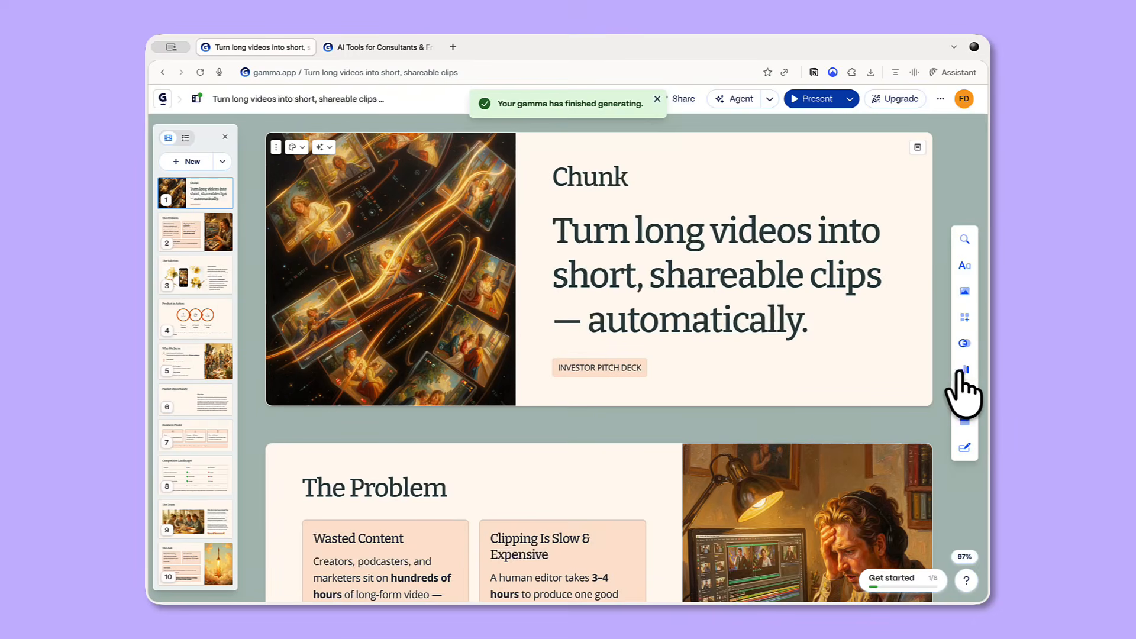
- Browse the text, table, list and smart layout blocks available for insertion into the generated deck
left_click(965, 266)
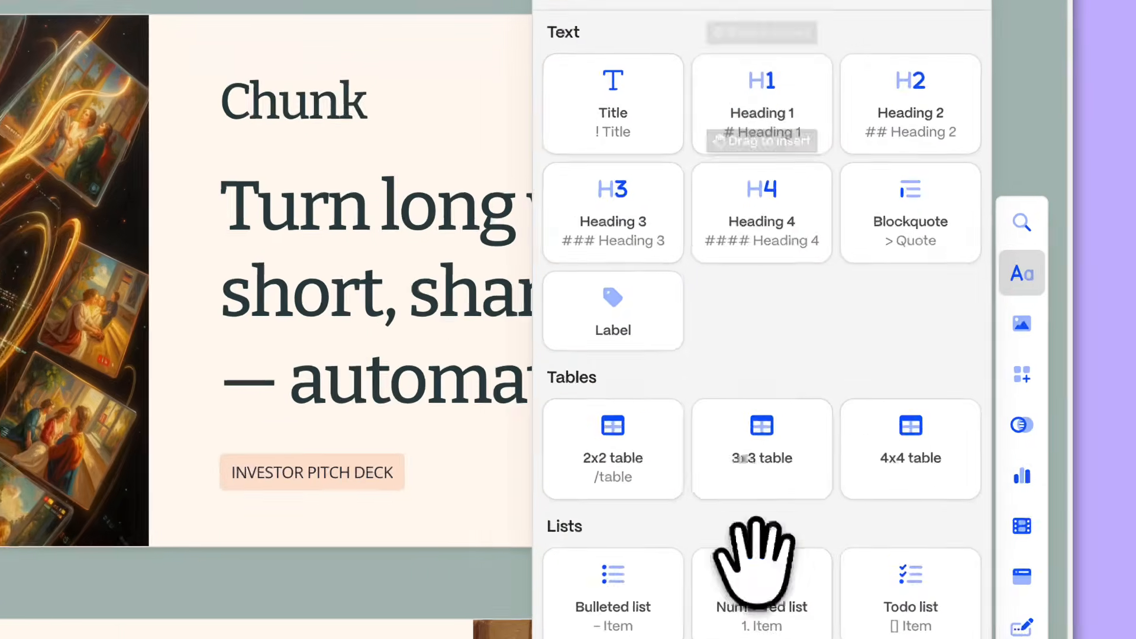
scroll(779, 629, "down", 5)
left_click_drag(781, 409, 1034, 423)
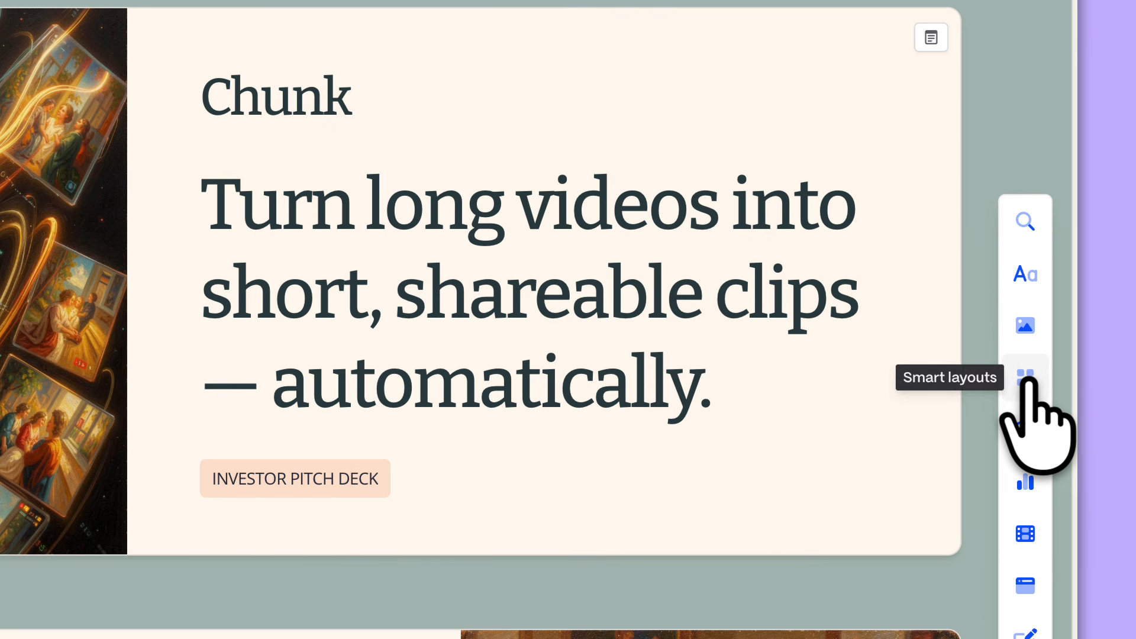
left_click(1031, 382)
scroll(870, 473, "down", 5)
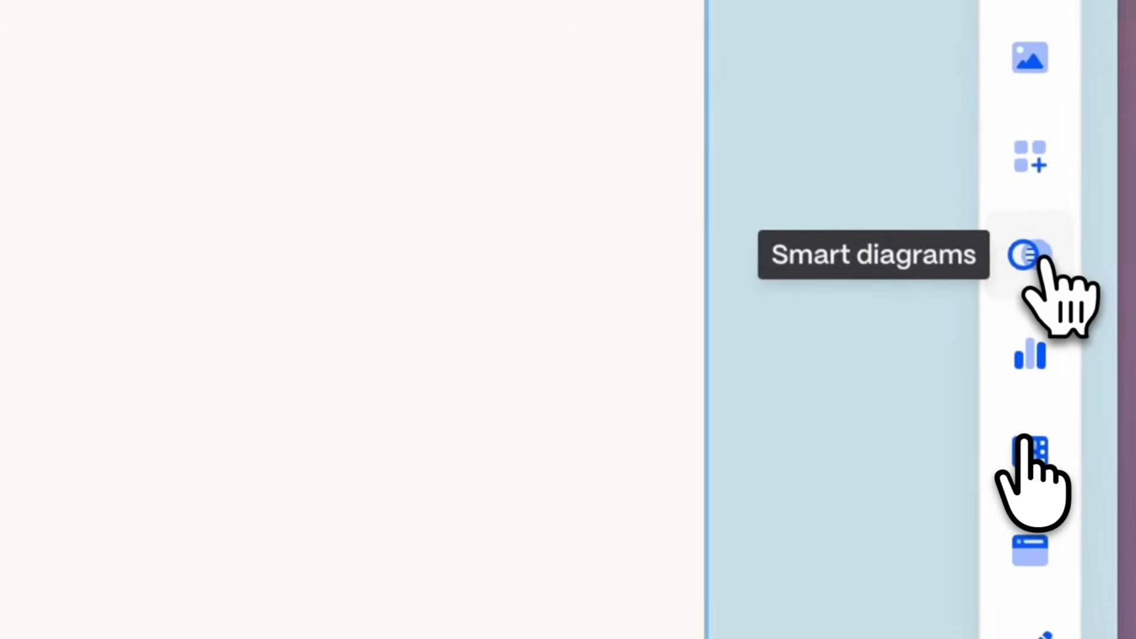
left_click(997, 363)
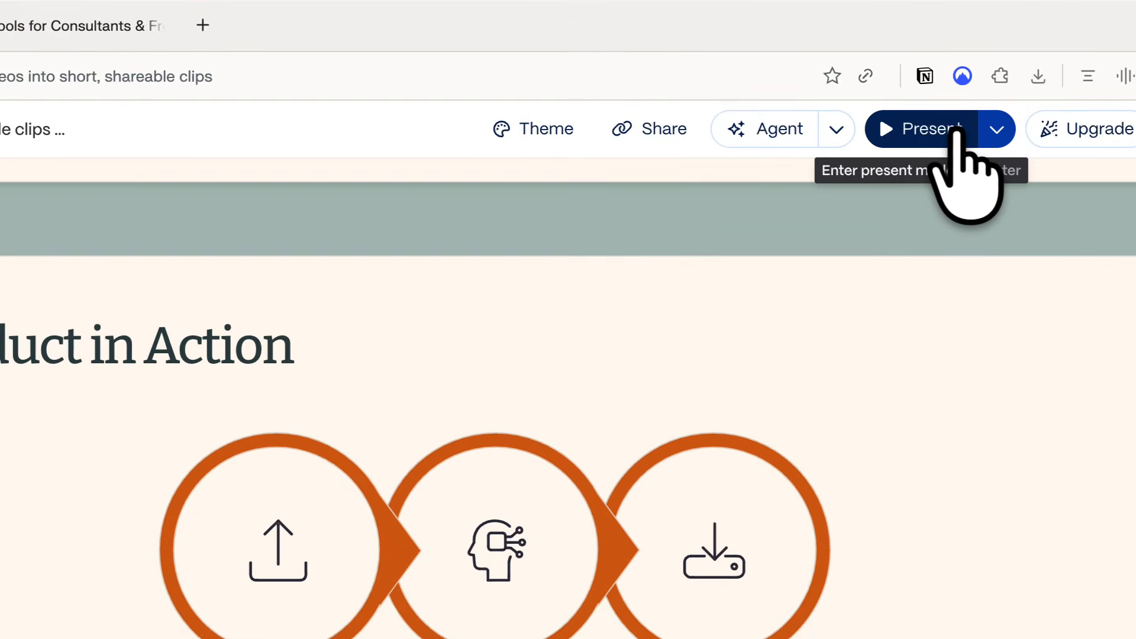
- Present the generated deck and advance through its first slides
left_click(964, 137)
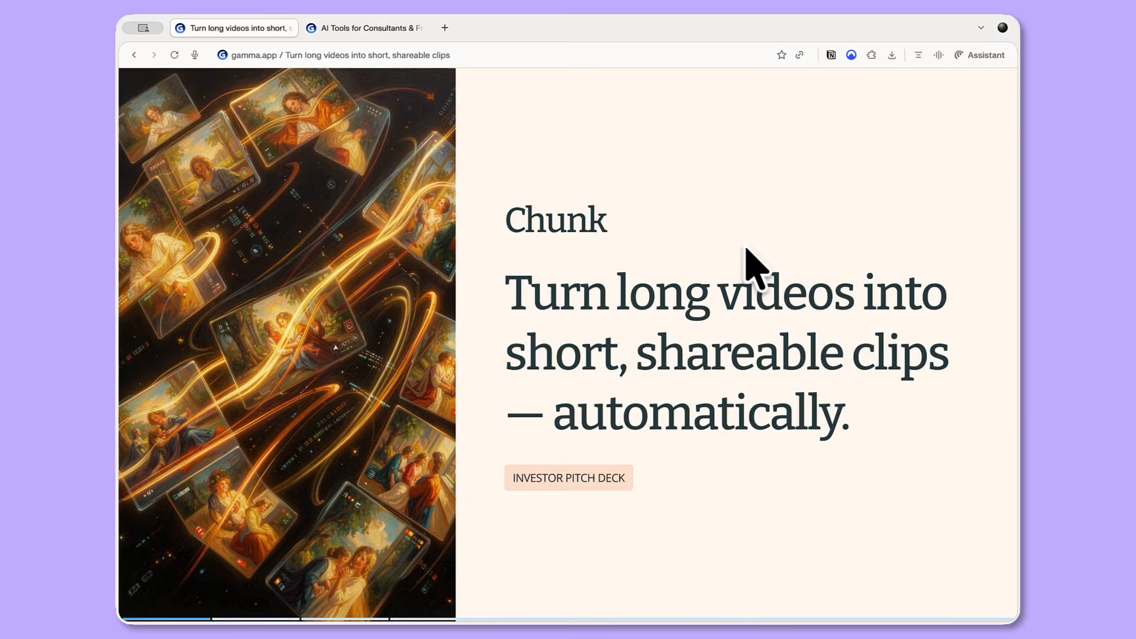
key("Right")
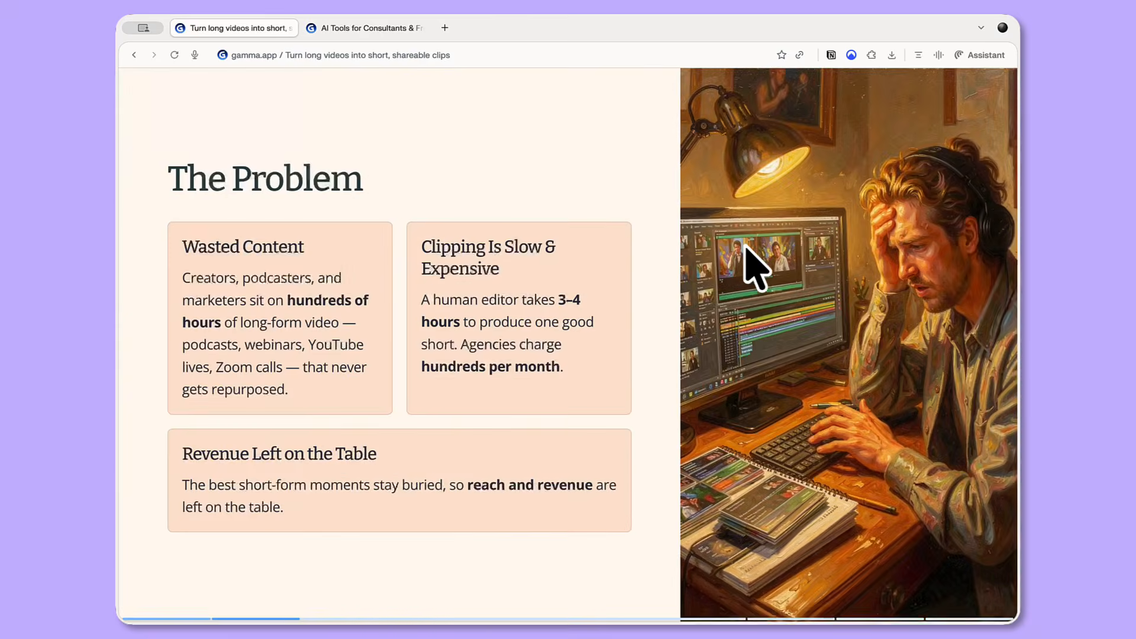
key("Right")
key("Right")
key("Right")
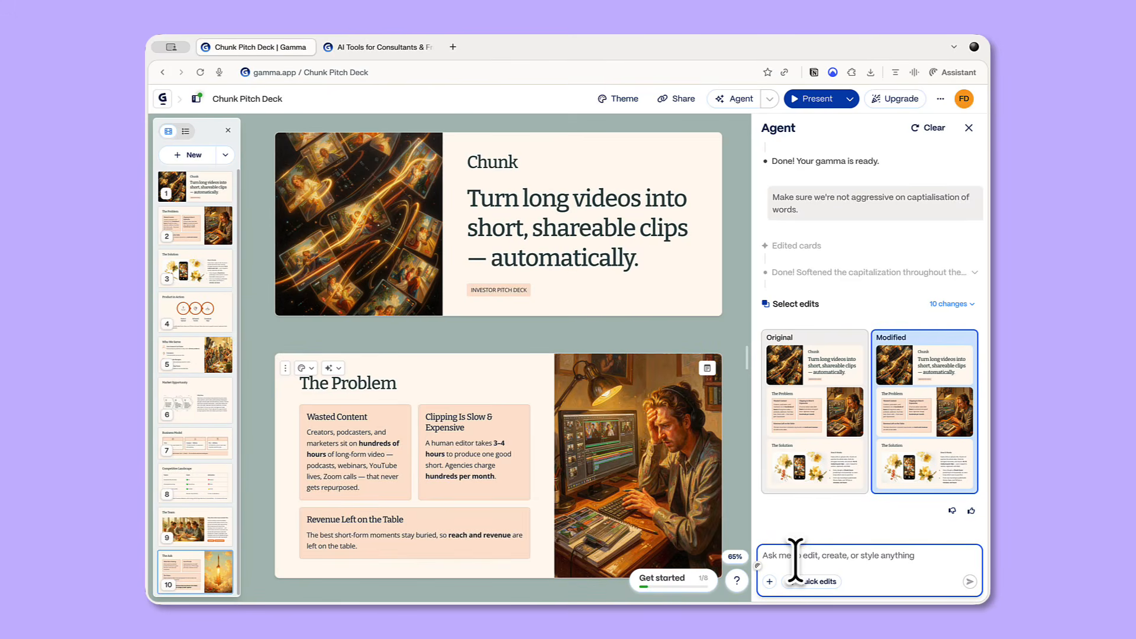
- Have the agent change 3-4 hours to 2 hours on the problem page, compare both versions and select the modified one
type("the problem page, can we change the 3-4 hours to 2 hours. More reliasitc.")
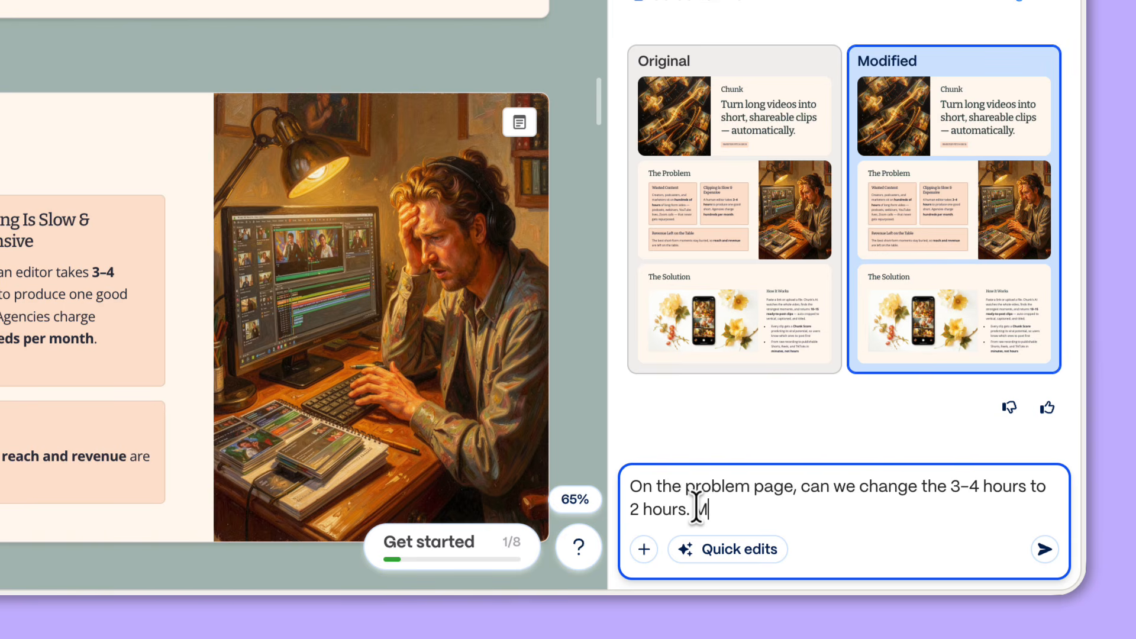
key("Return")
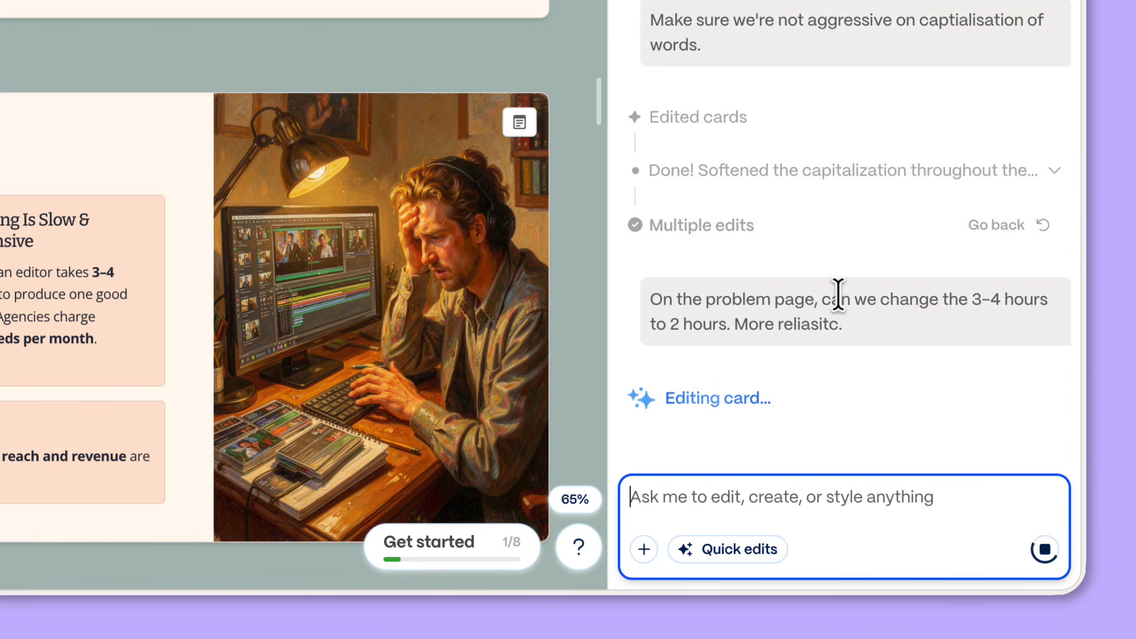
scroll(162, 172, "down", 4)
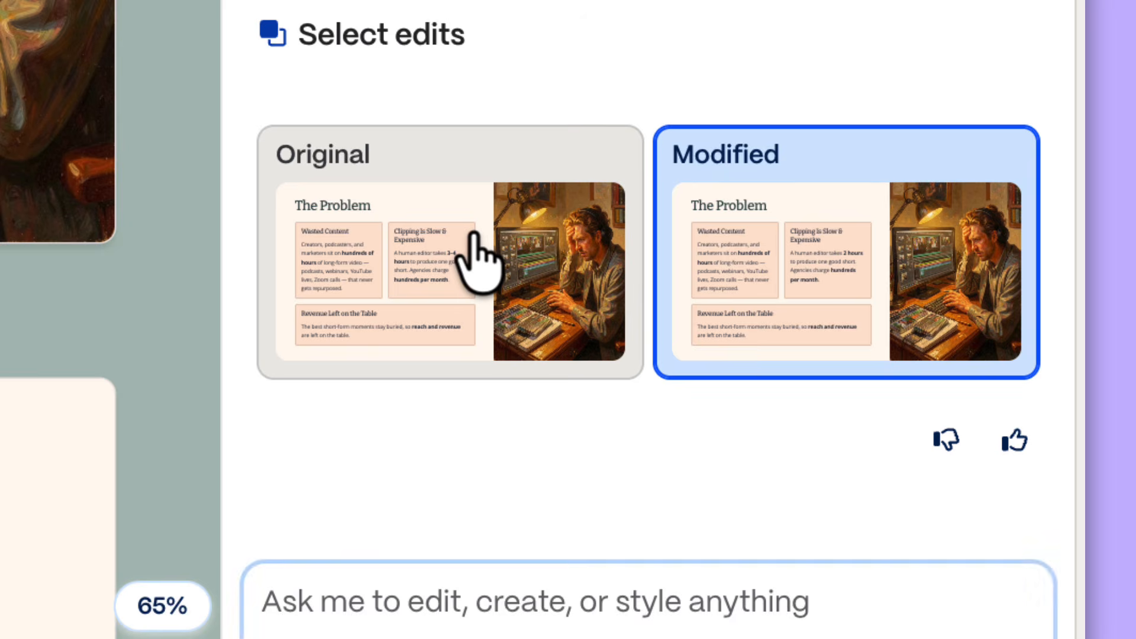
left_click(476, 246)
left_click(779, 261)
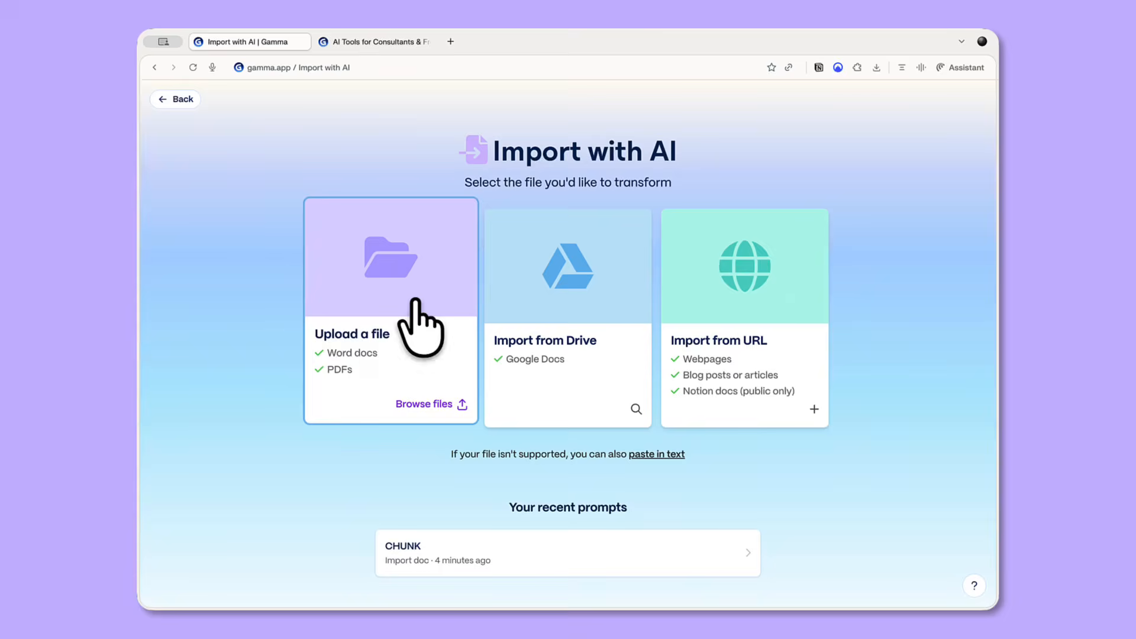
- Upload Chunk-messy-notes.docx as the source file for a new AI import
left_click(417, 316)
key("Up")
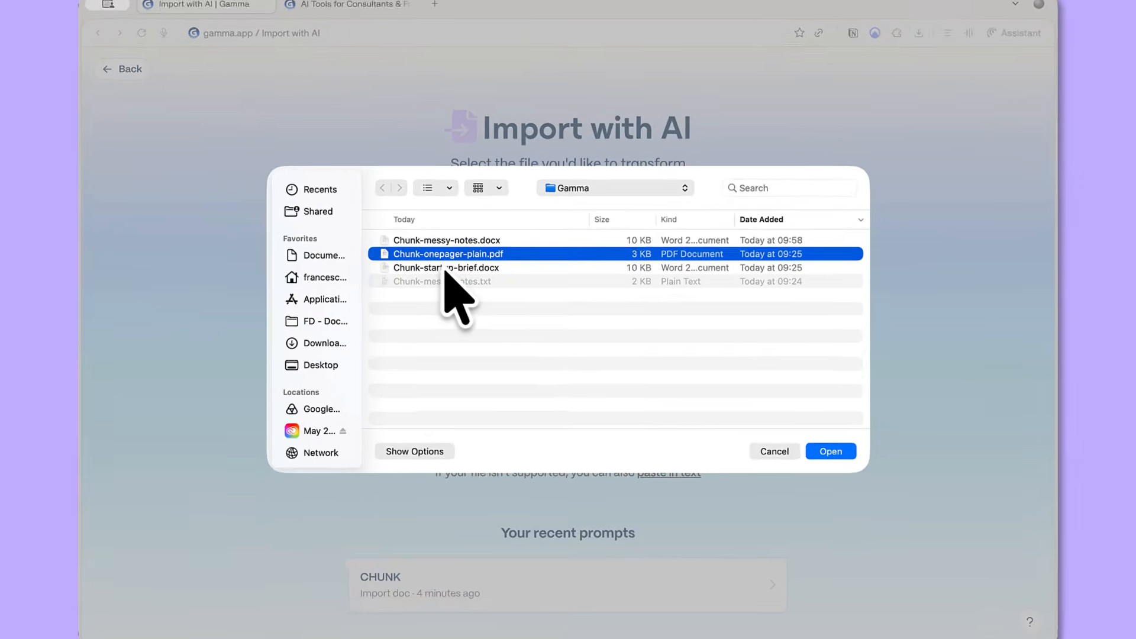
key("Return")
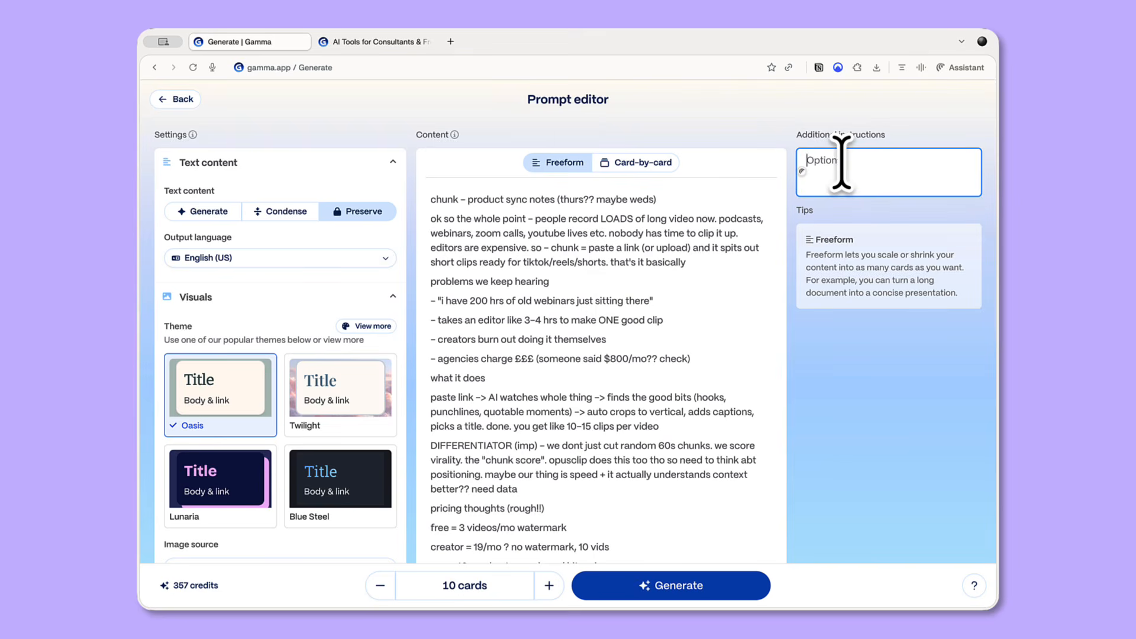
- Add instructions to turn the rough notes into a clean, structured one-page product brief with headings, a summary and next steps, professional and skimmable
type("urn these rough notes into a clean, structured one-page product brief with headings, a summary, and next steps. Keep it professional and skimmable.")
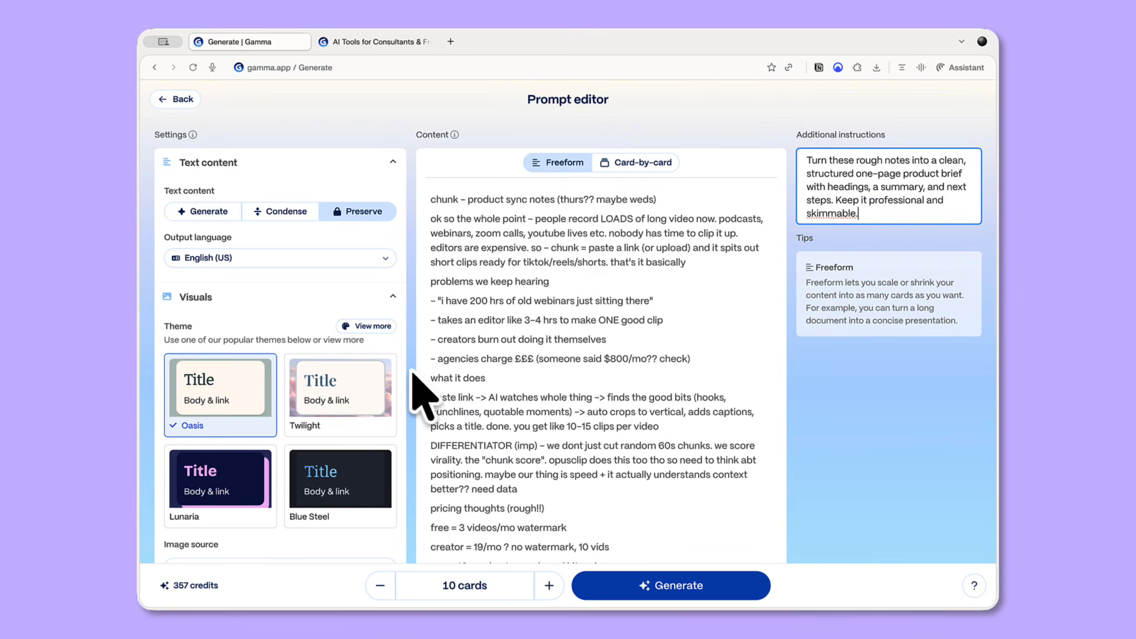
scroll(321, 386, "down", 5)
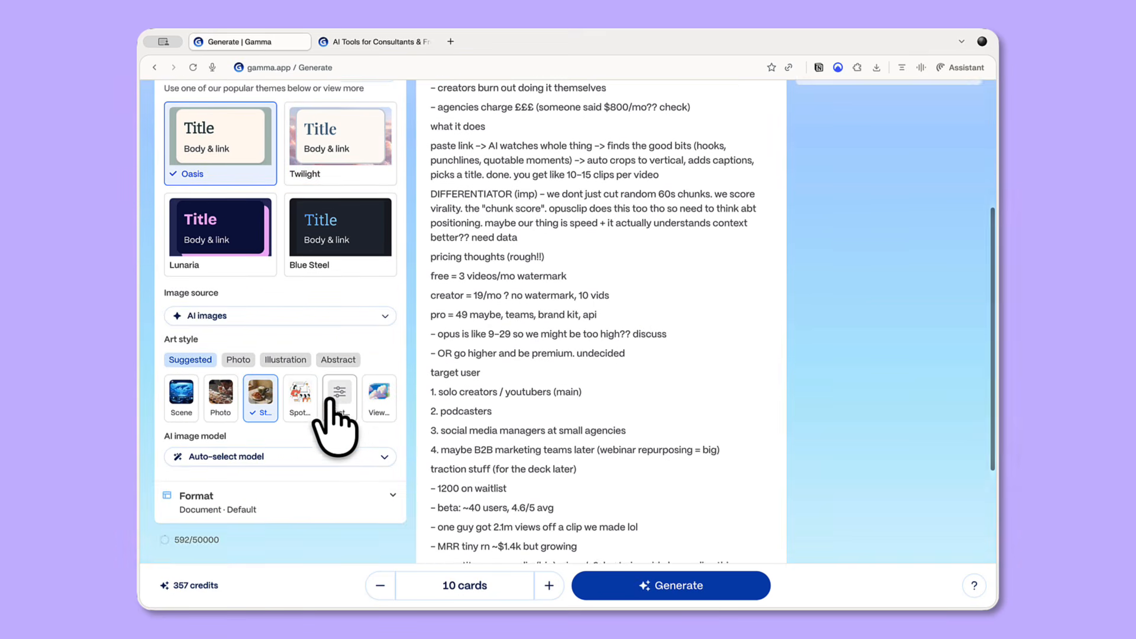
scroll(334, 424, "up", 5)
- Compare the Generate and Condense text content modes for the imported notes and settle on Condense
left_click(268, 189)
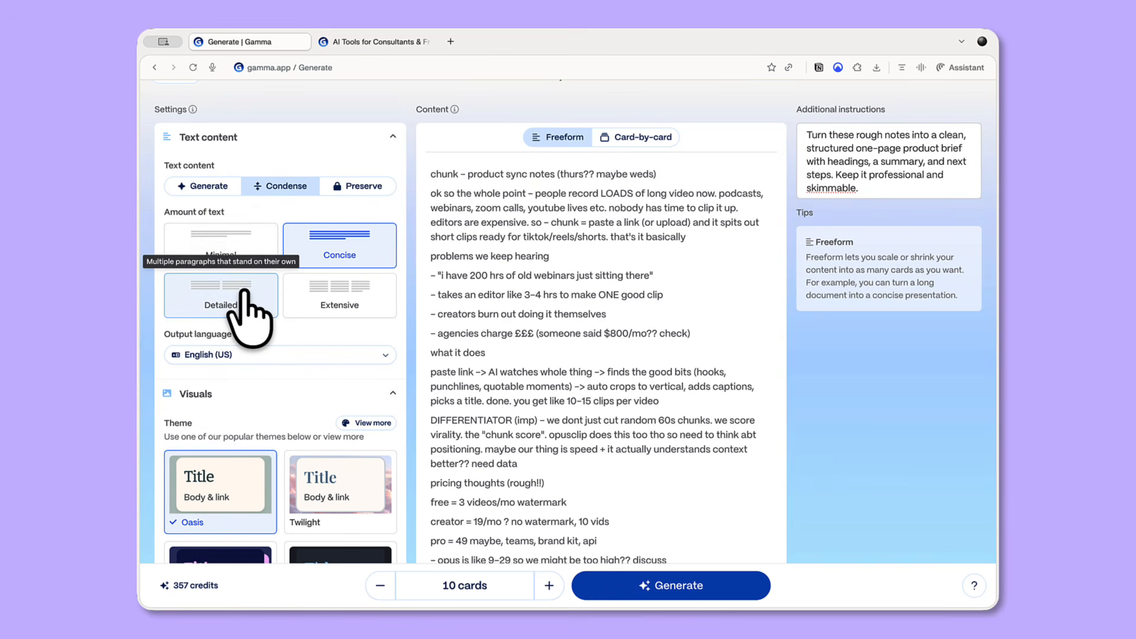
left_click(224, 186)
left_click(271, 187)
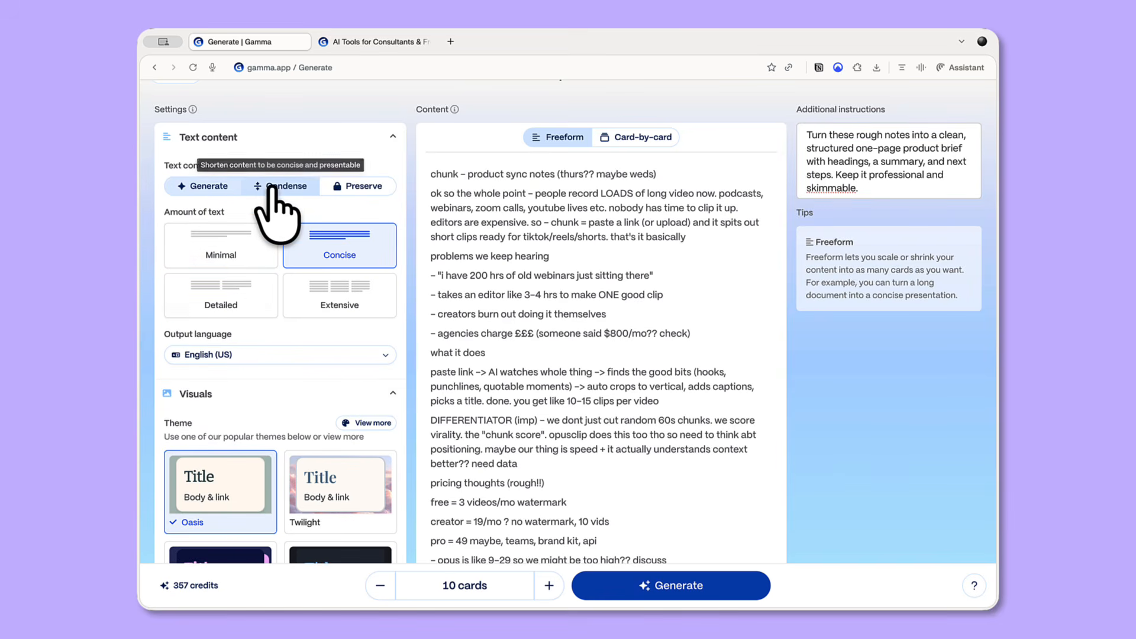
left_click(225, 190)
left_click(266, 187)
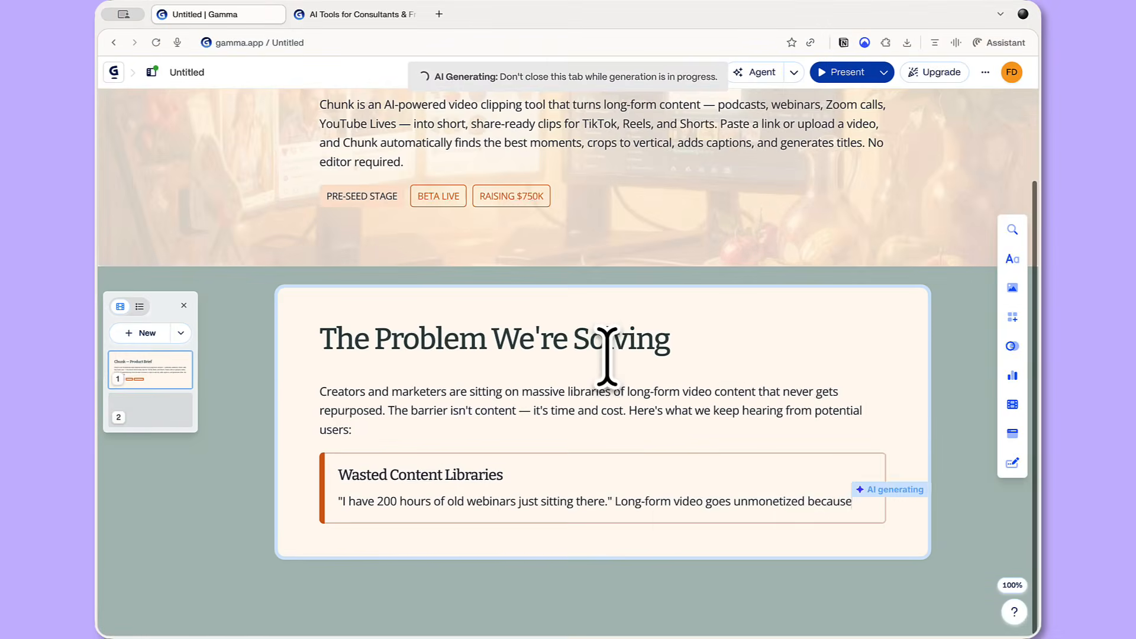
- Review the generated product brief and ask the AI to make page 8 more visual by adding some pictures
scroll(607, 355, "up", 2)
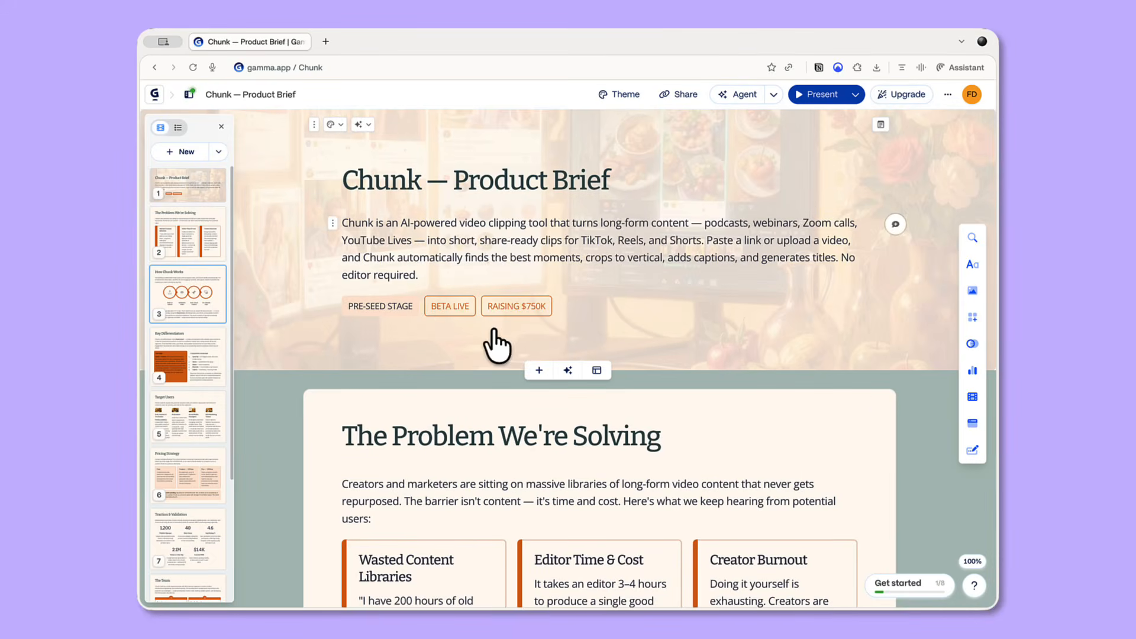
scroll(203, 553, "down", 3)
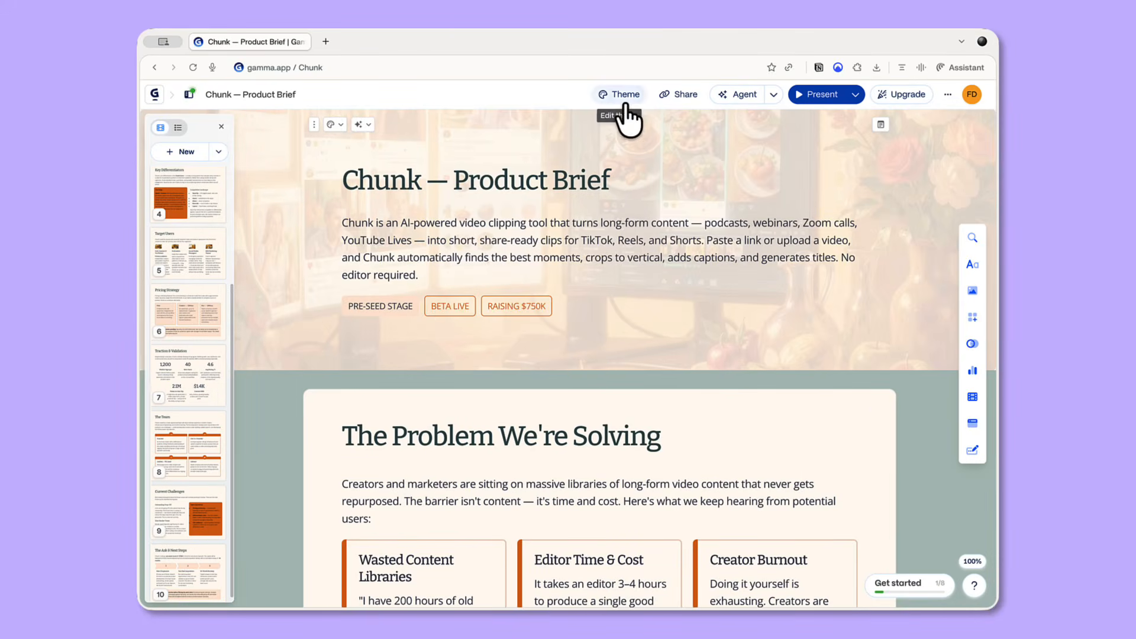
left_click(358, 124)
type("Pahge 8 needs to me more visual. Can we add some pictures in there?")
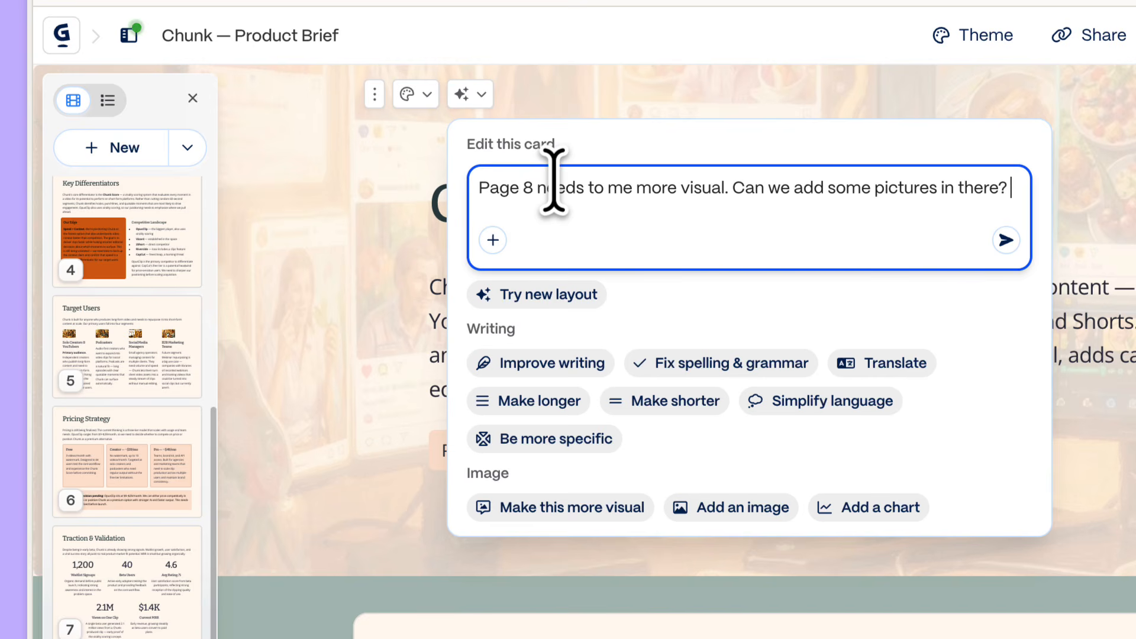
key("Return")
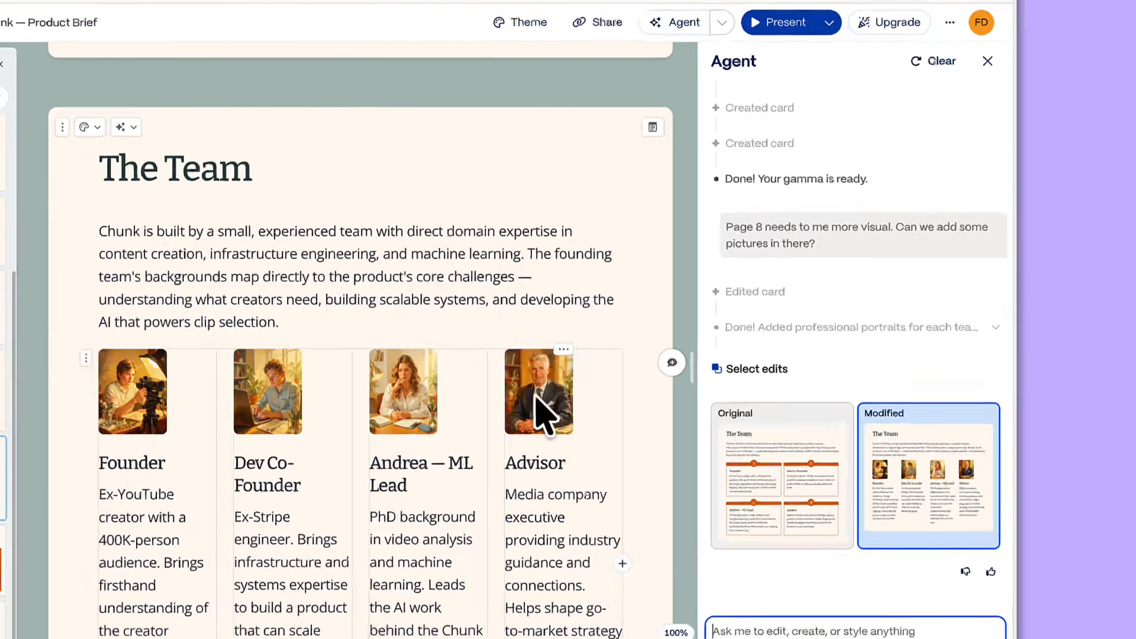
- Compare the original and modified versions of The Team card and settle on the modified one with portraits
scroll(626, 382, "down", 2)
scroll(640, 405, "up", 1)
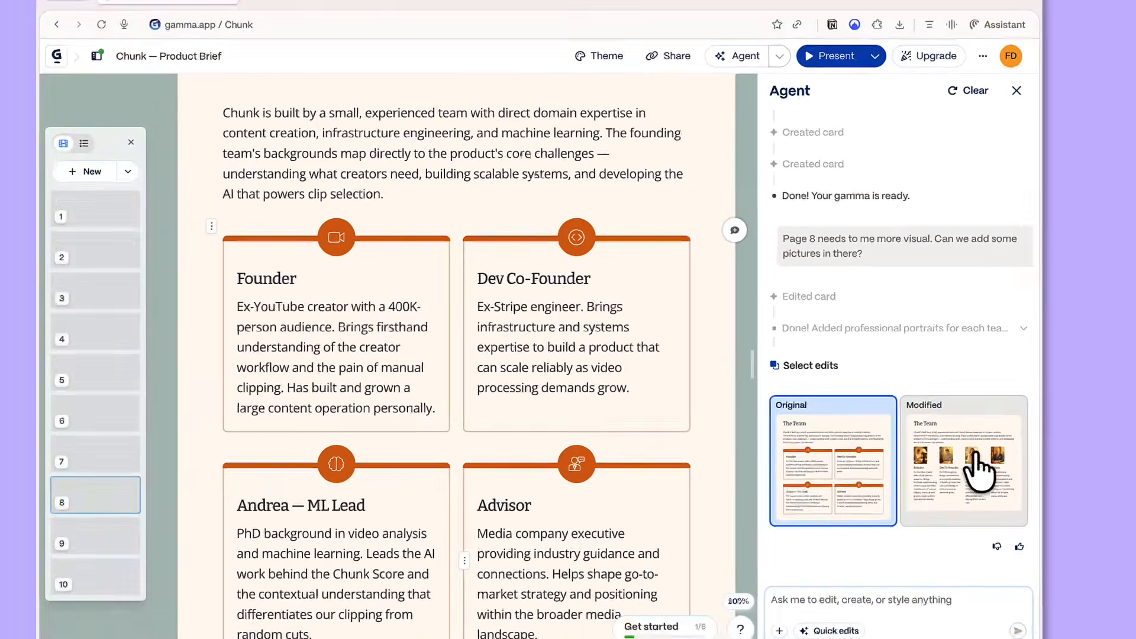
left_click(634, 467)
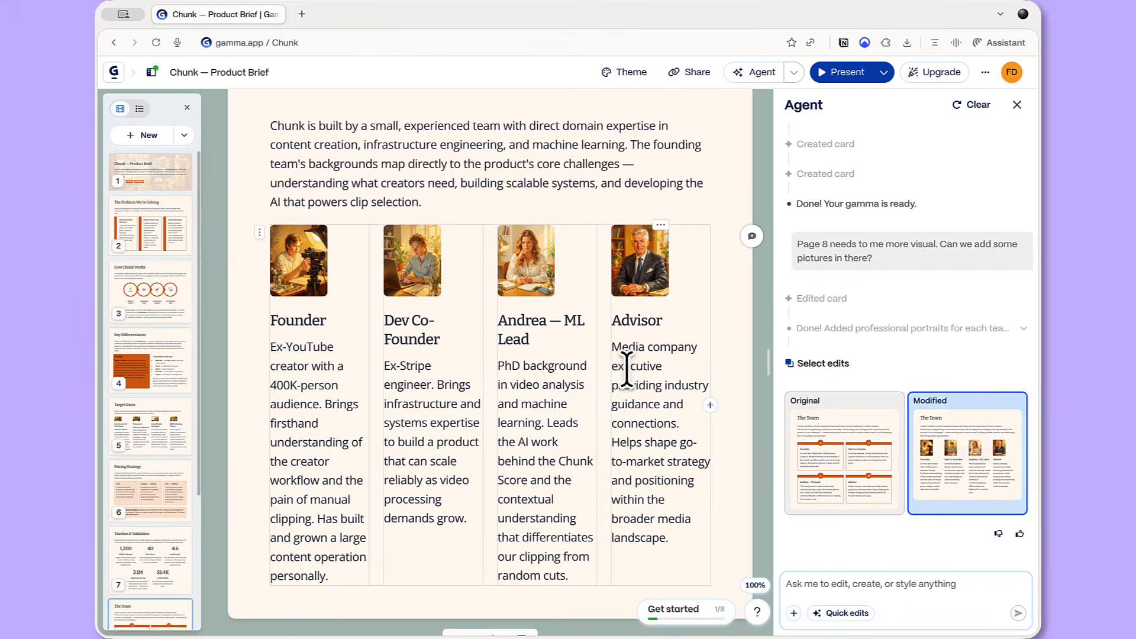
scroll(607, 336, "up", 1)
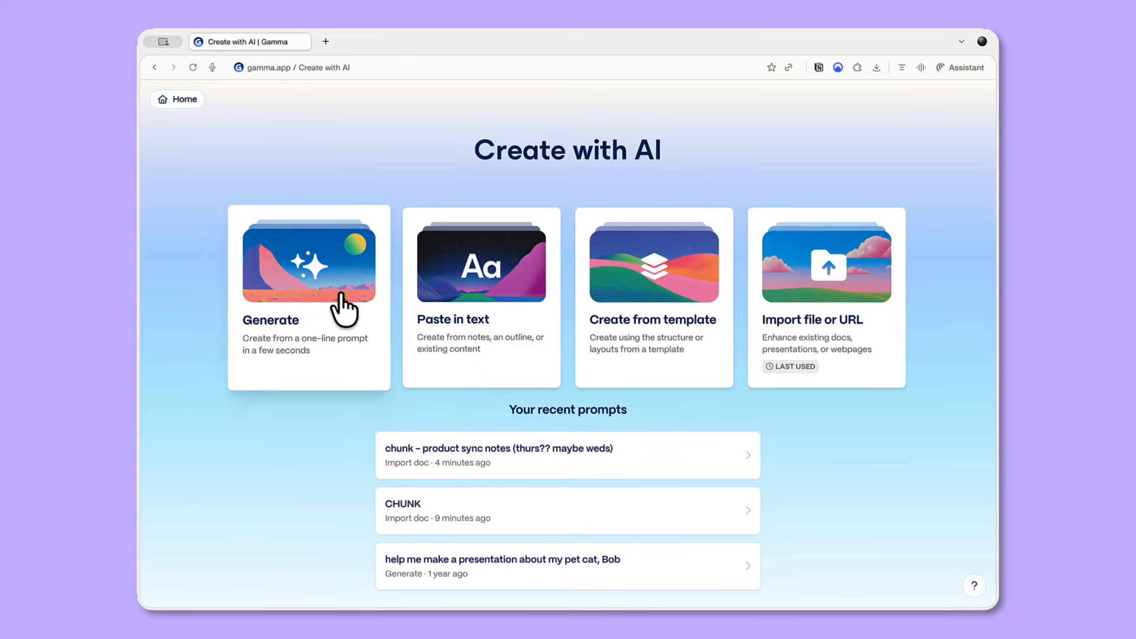
- Start a generated webpage with a prompt for a one-page 'Chunk' marketing site: hero headline, 3 features, how it works, testimonials, sign-up call-to-action, clean modern SaaS style
left_click(373, 296)
left_click(513, 279)
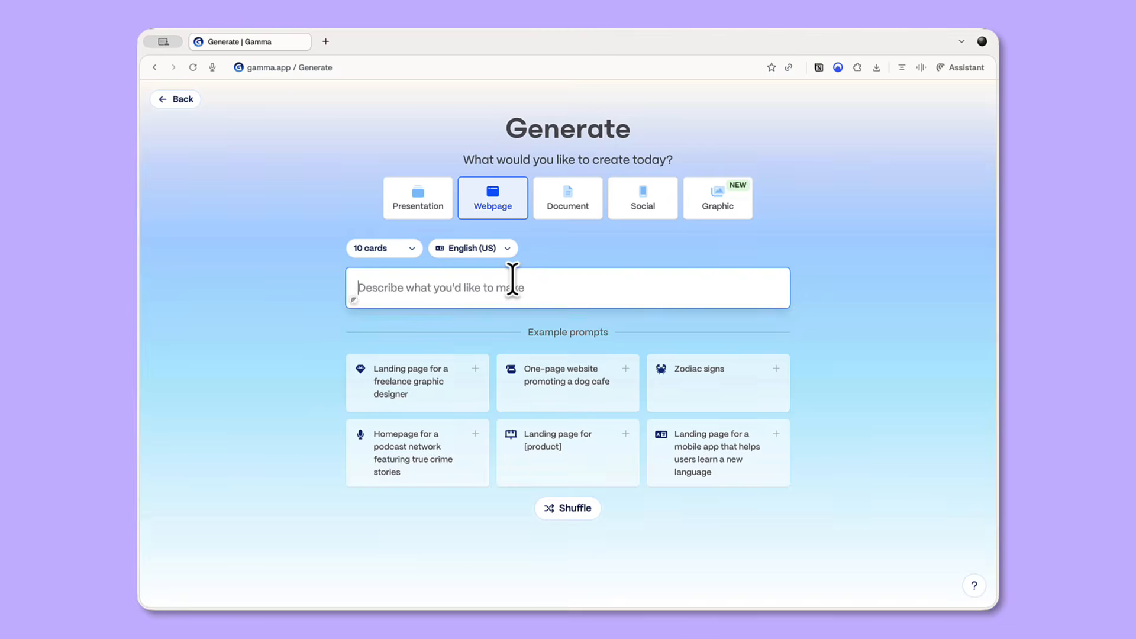
type("Create a one-page marketing website for 'Chunk', an AI tool that turns long videos into short clips. Include a hero headline, 3 feature highlights, a short 'how it works' section, testimonials, and a call-to-action to sign up. Clean, modern SaaS style.")
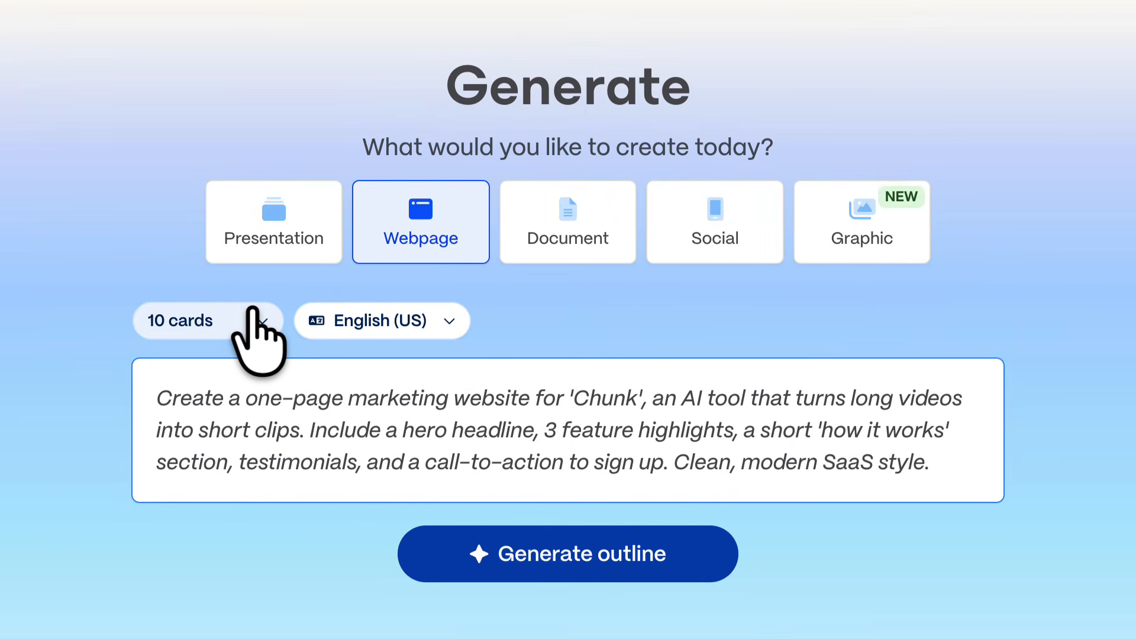
- Set the webpage to 2 cards, generate its outline and review the text amount and theme options
left_click(256, 335)
left_click(411, 376)
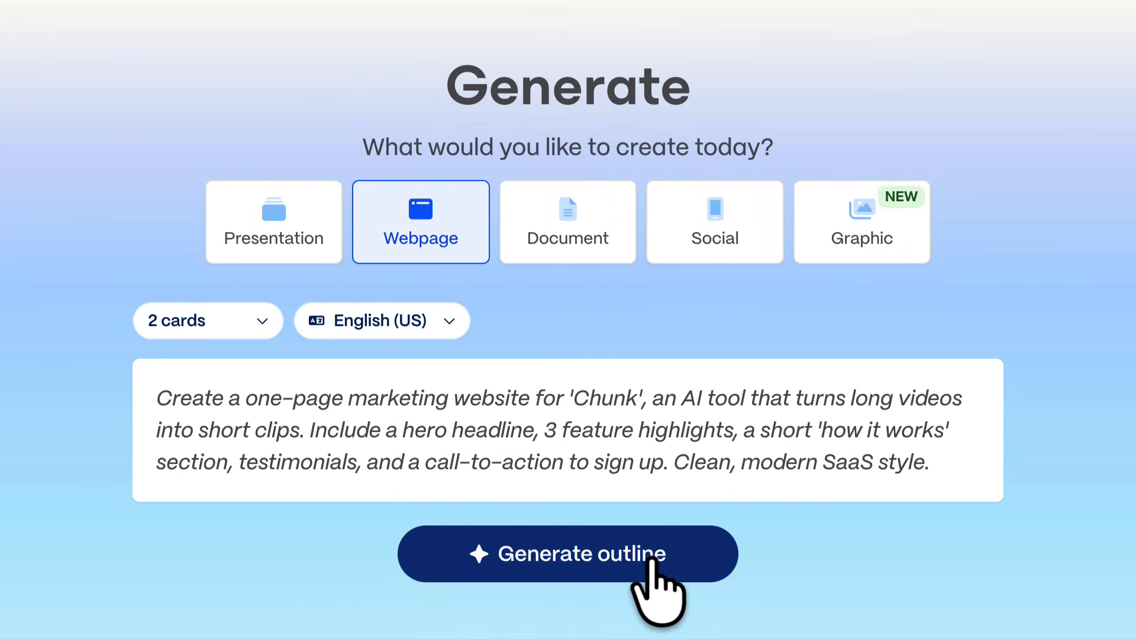
left_click(581, 569)
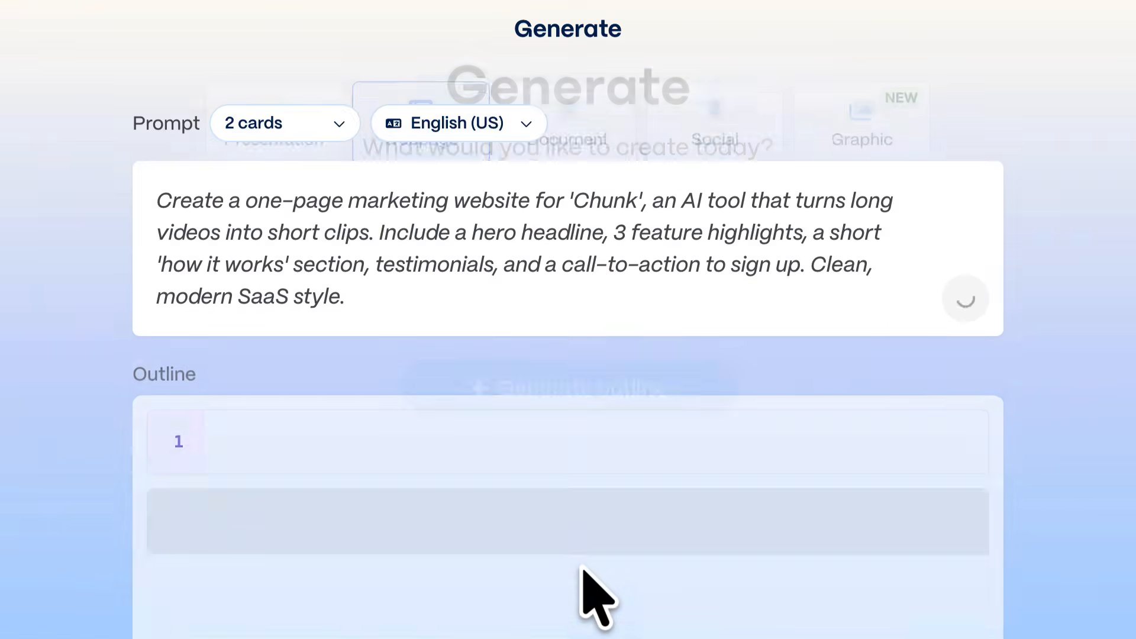
scroll(565, 353, "down", 3)
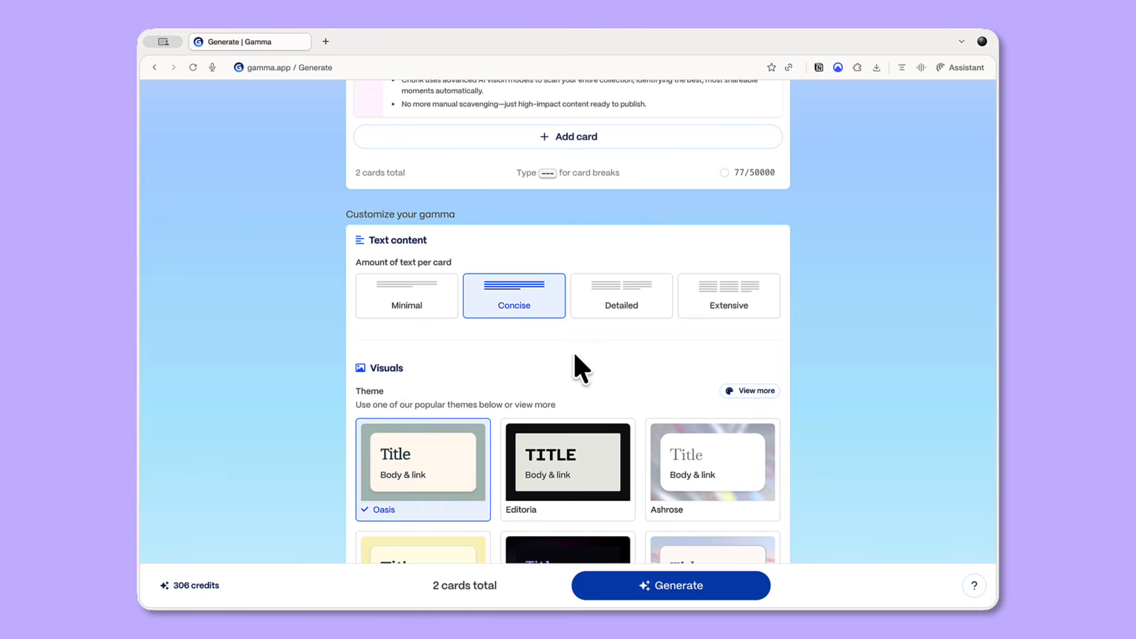
scroll(575, 357, "down", 3)
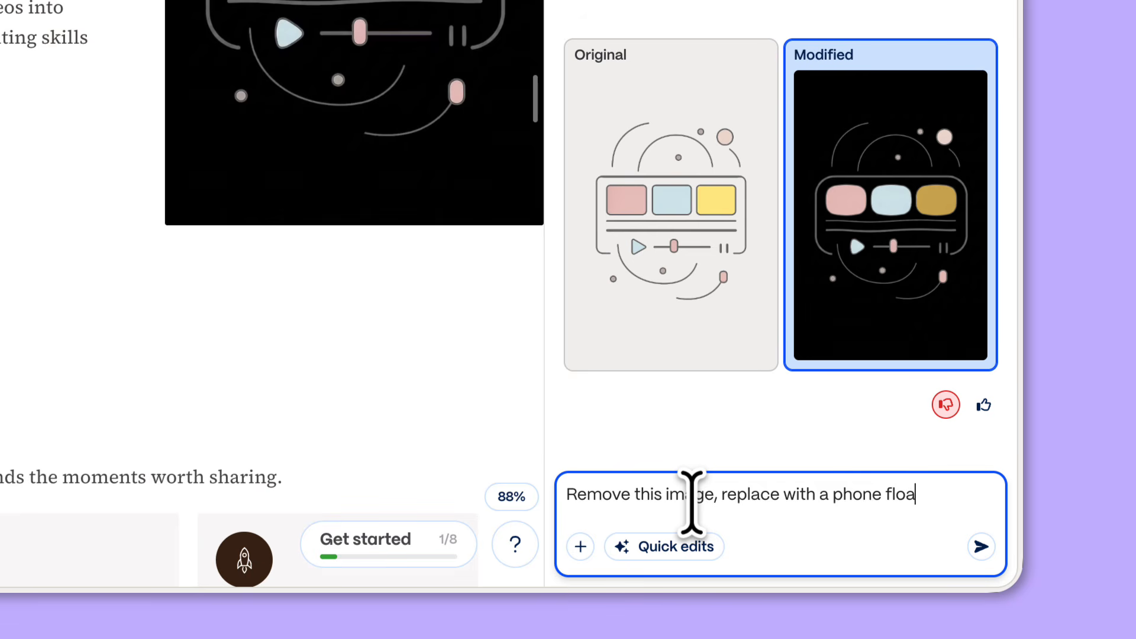
- Have the agent replace the hero image with a floating iPhone with social media apps open and make all link buttons red
type("one")
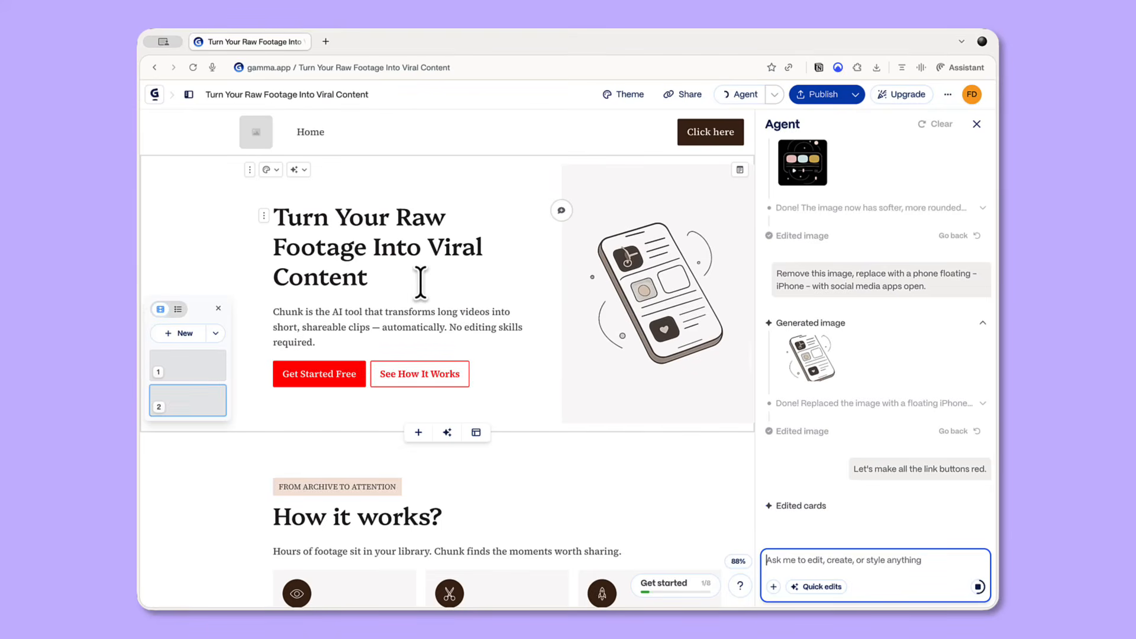
scroll(43, 410, "up", 4)
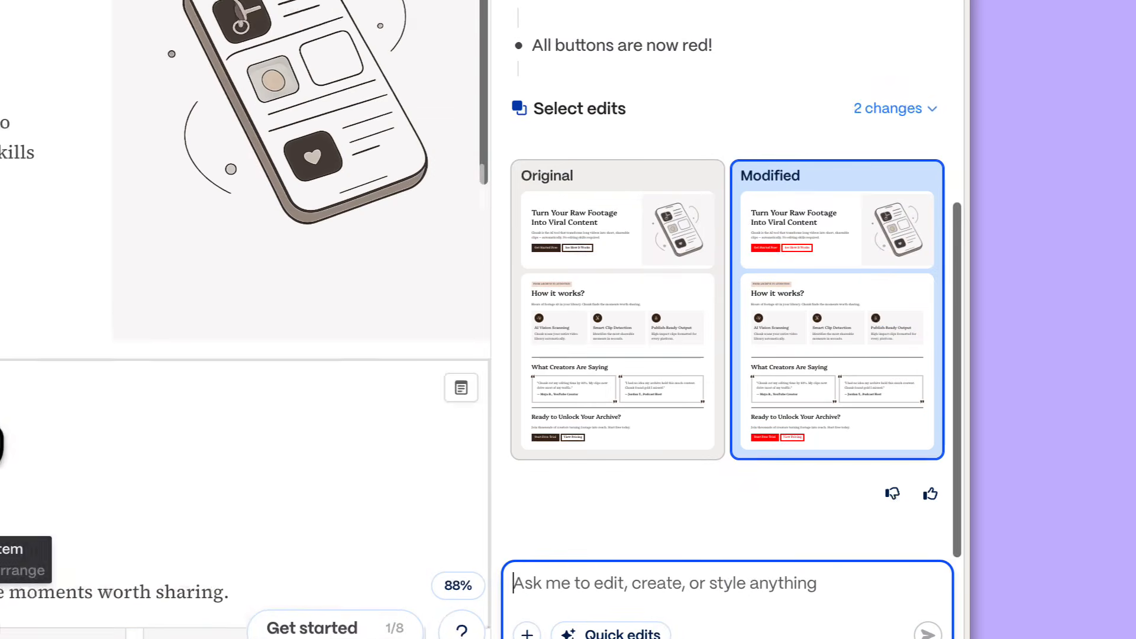
- Preview the current webpage in desktop view and check it from the hero section down to the closing call-to-action
left_click(553, 2)
left_click(510, 116)
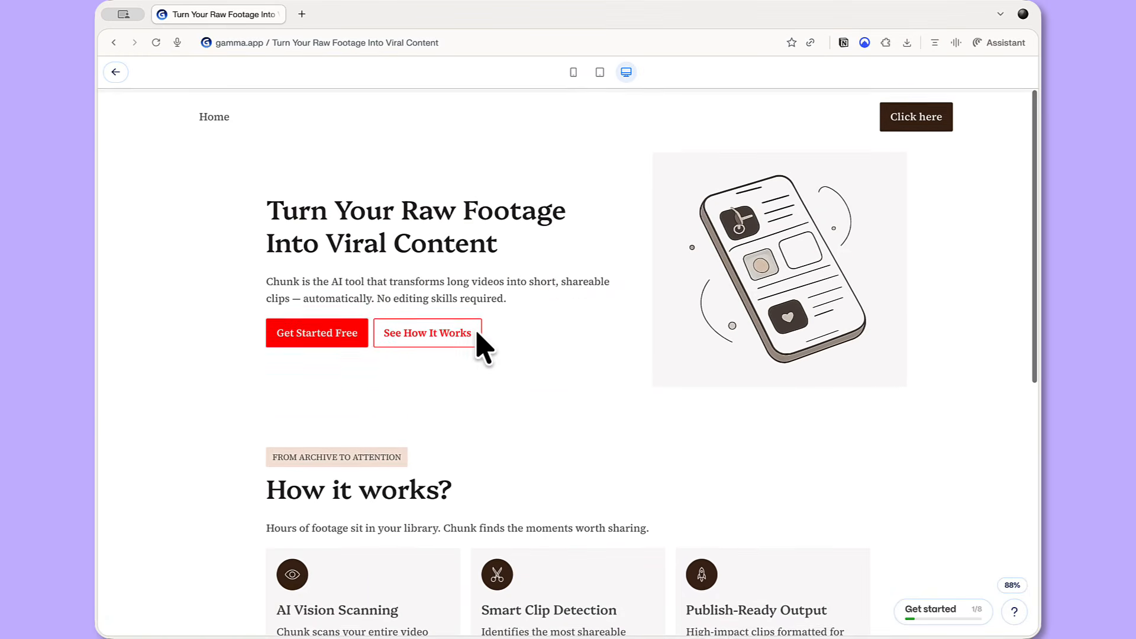
scroll(482, 346, "down", 3)
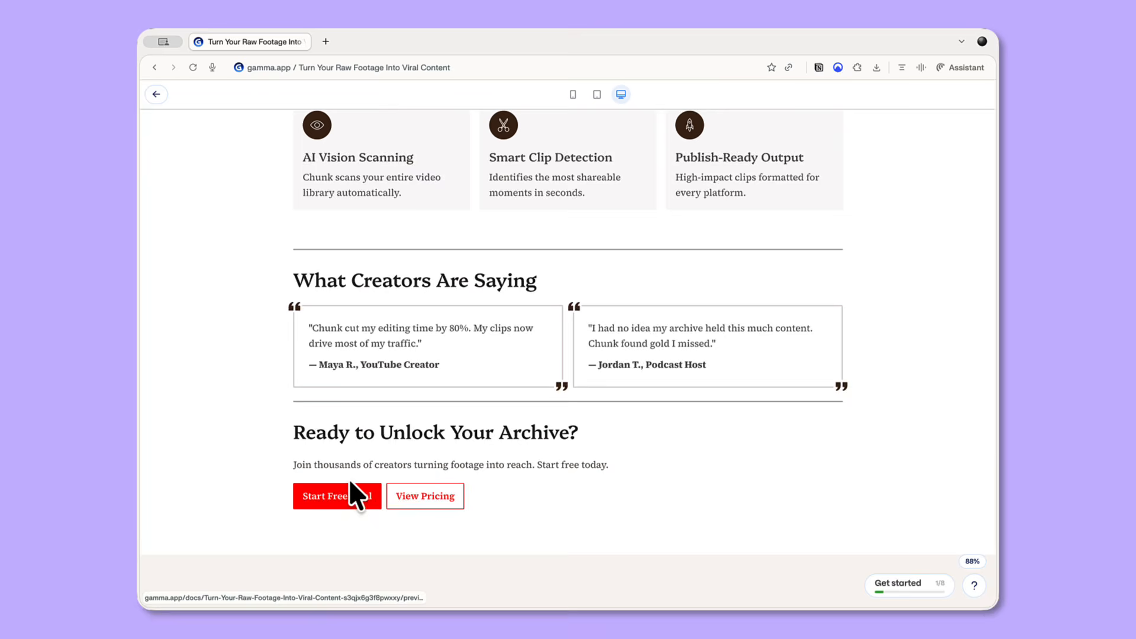
scroll(349, 478, "up", 7)
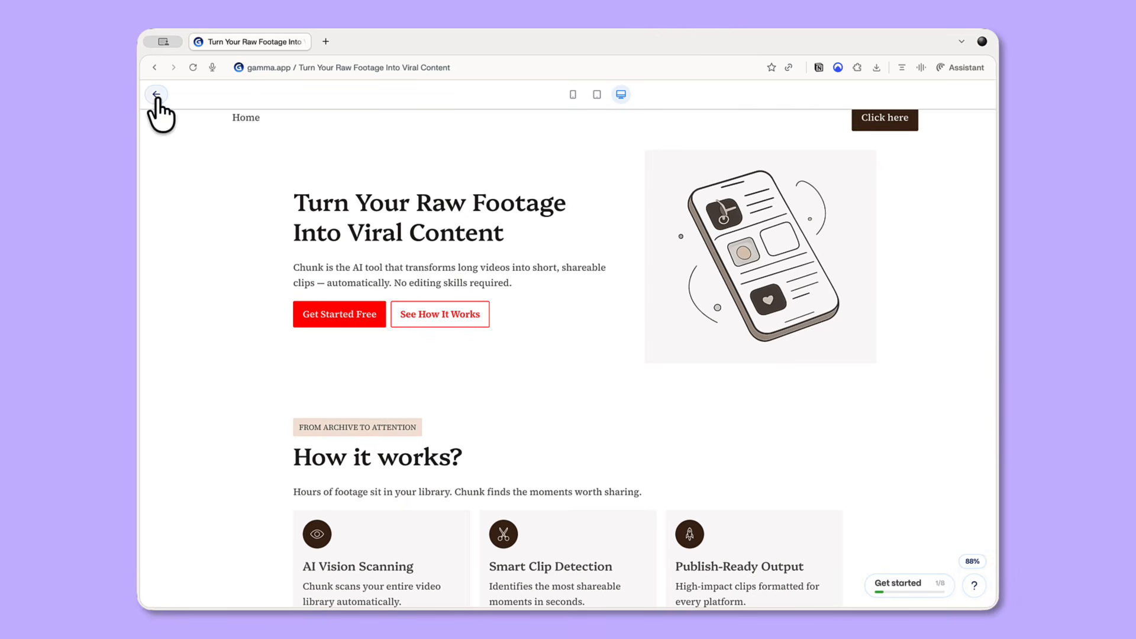
- Check the webpage preview in tablet and mobile views, reading through the mobile layout
left_click(597, 95)
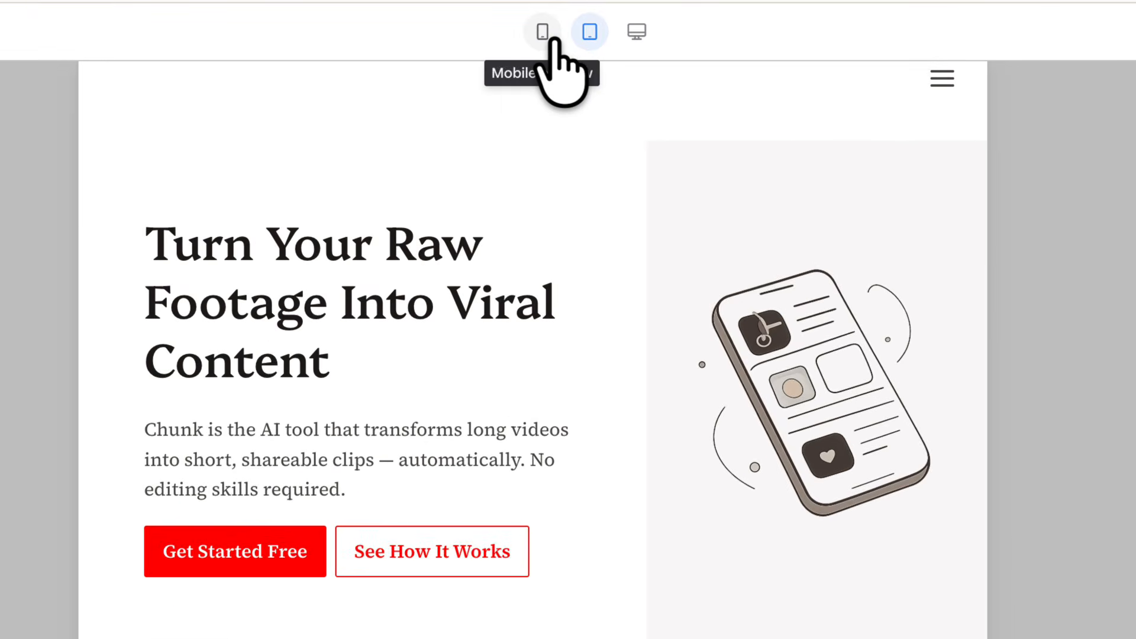
left_click(573, 94)
scroll(569, 393, "down", 10)
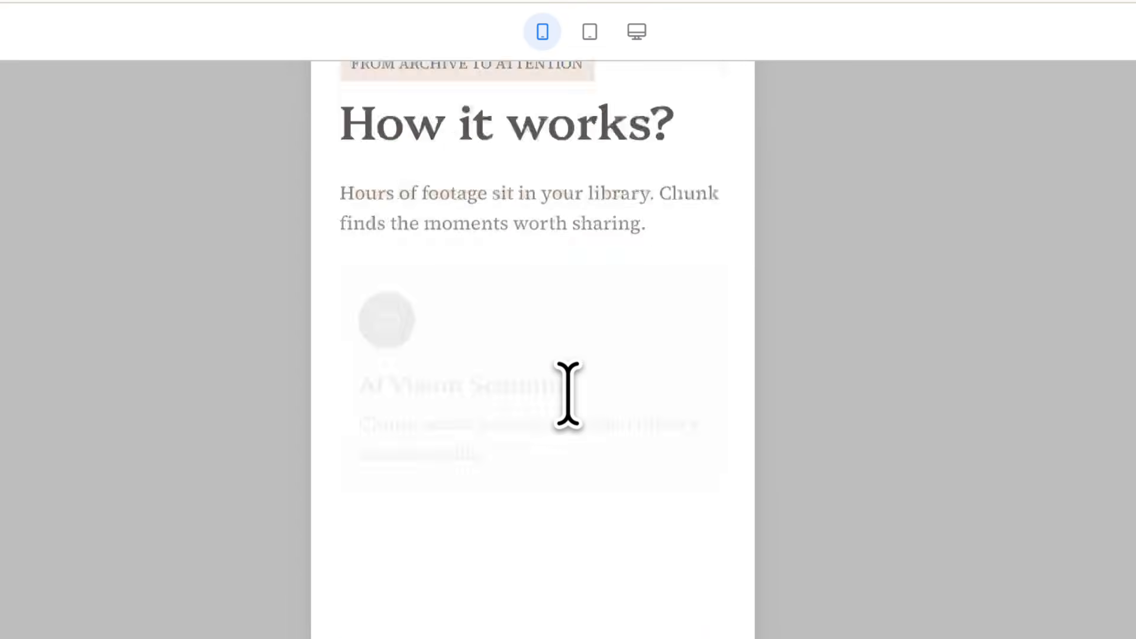
scroll(571, 403, "up", 3)
scroll(571, 400, "up", 5)
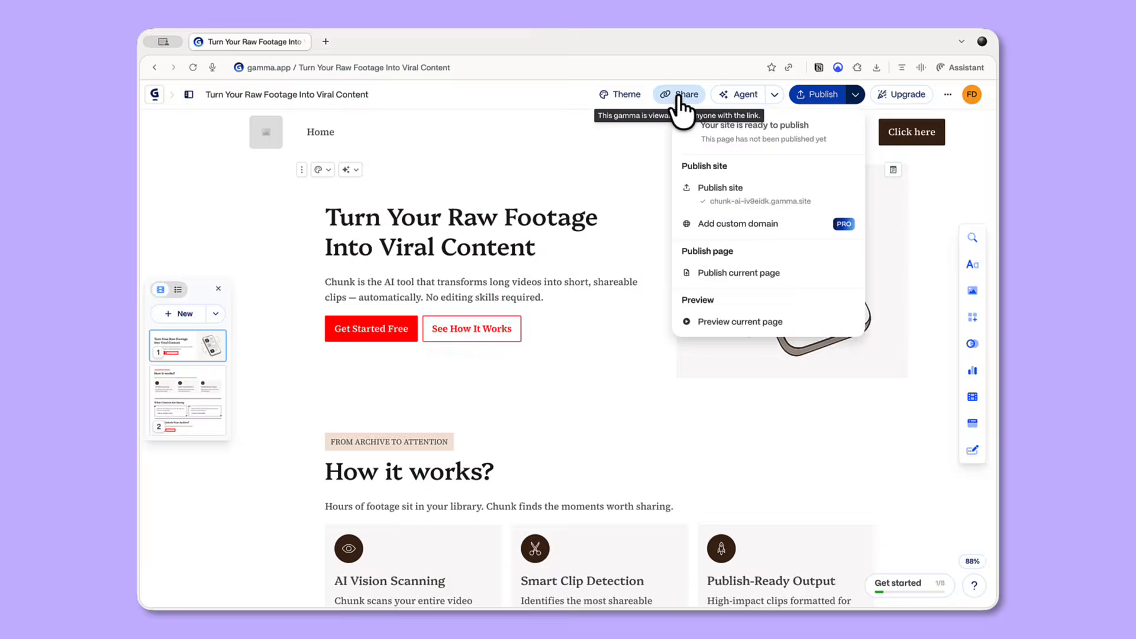
- Look at the webpage's sharing options and close them without changing access
left_click(681, 95)
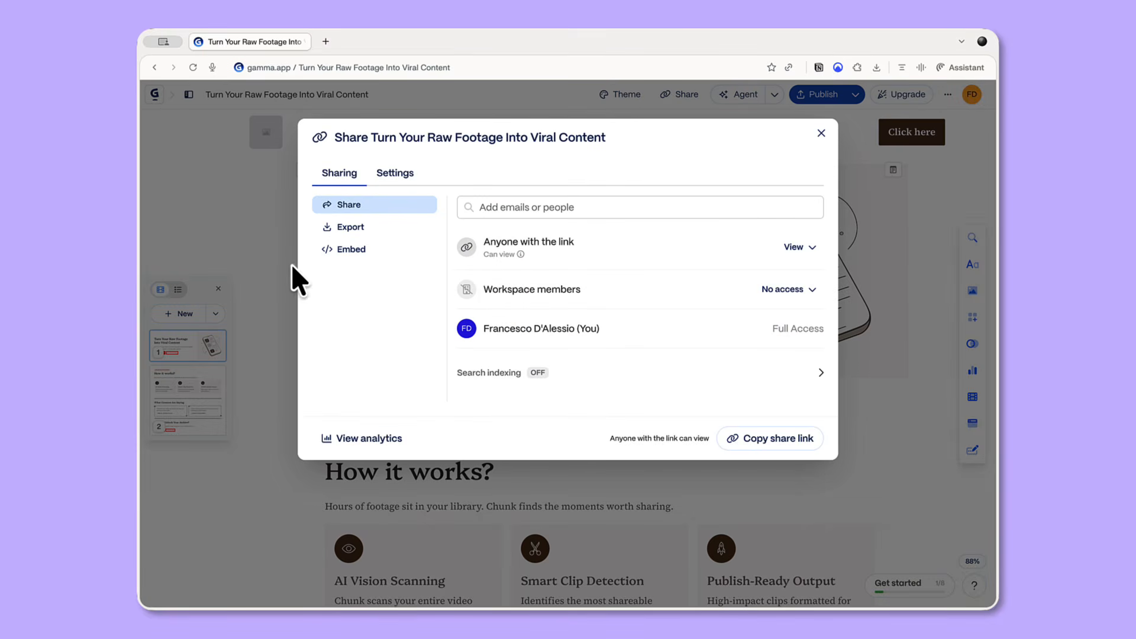
left_click(277, 253)
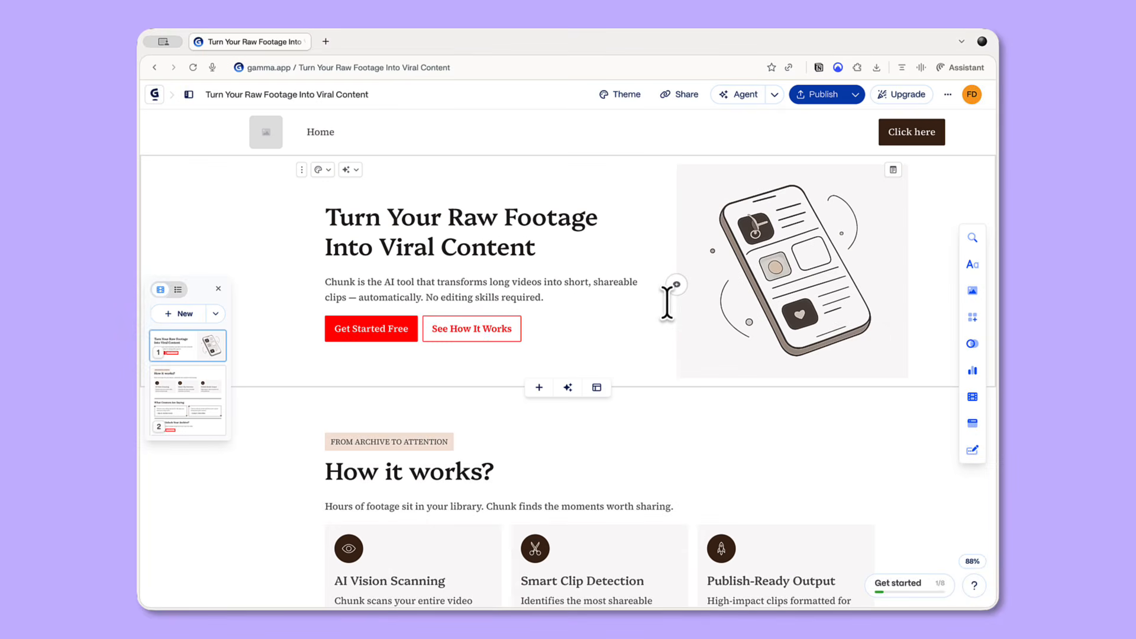
- Place a YouTube video embed in the webpage's hero card, next to the phone image
left_click(973, 397)
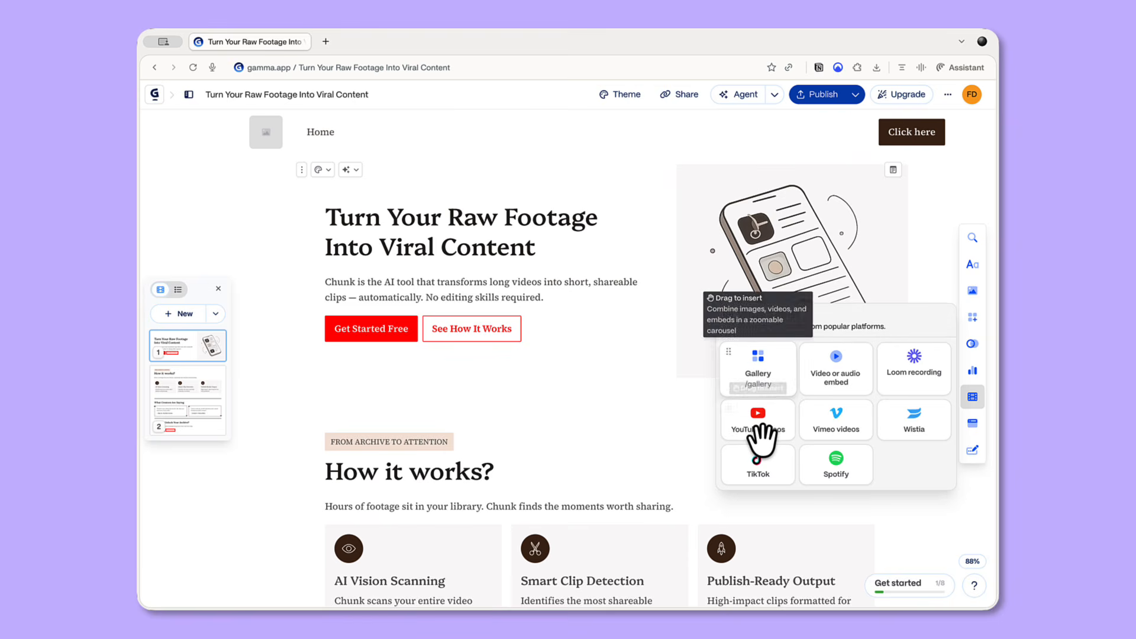
left_click_drag(755, 436, 704, 215)
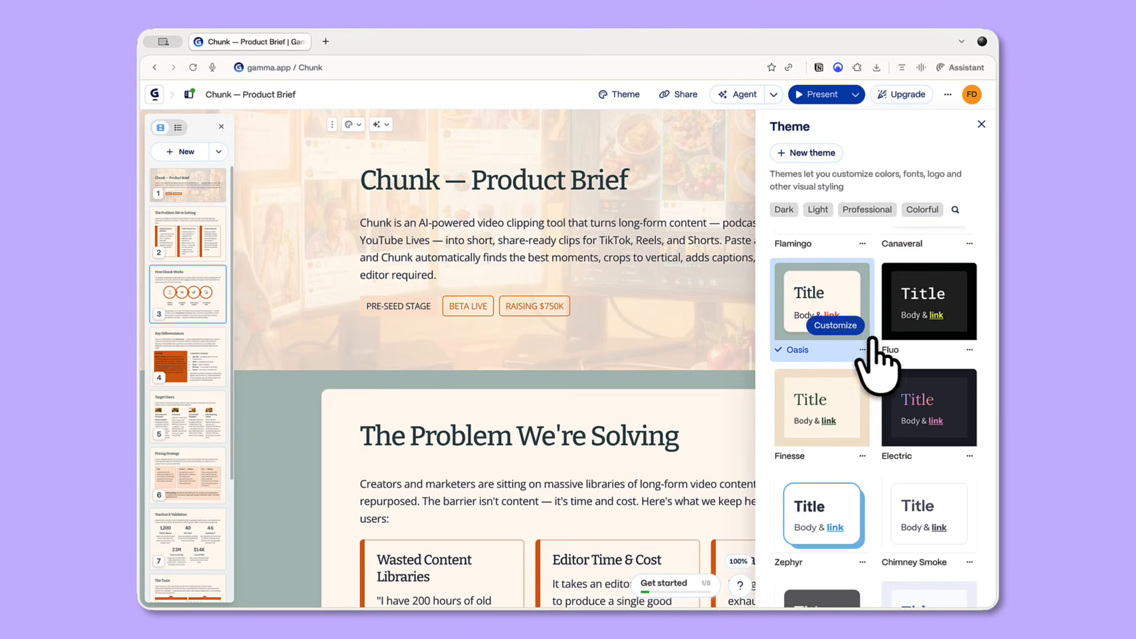
- Start building a new custom theme for the Chunk product brief and browse the curated colour palettes
scroll(876, 367, "down", 12)
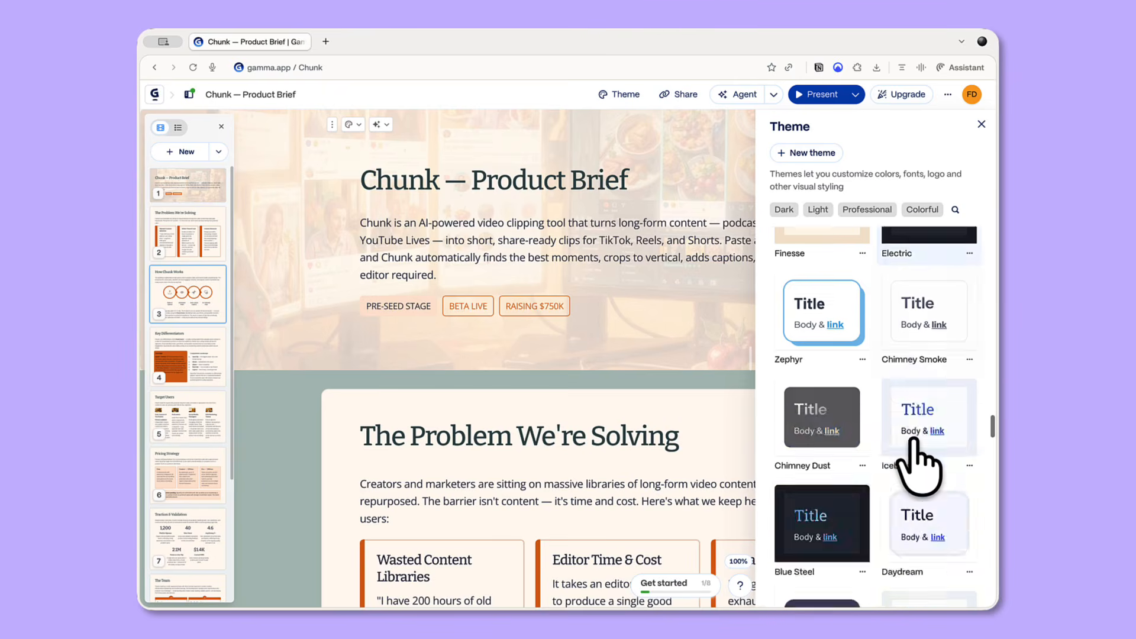
left_click(814, 156)
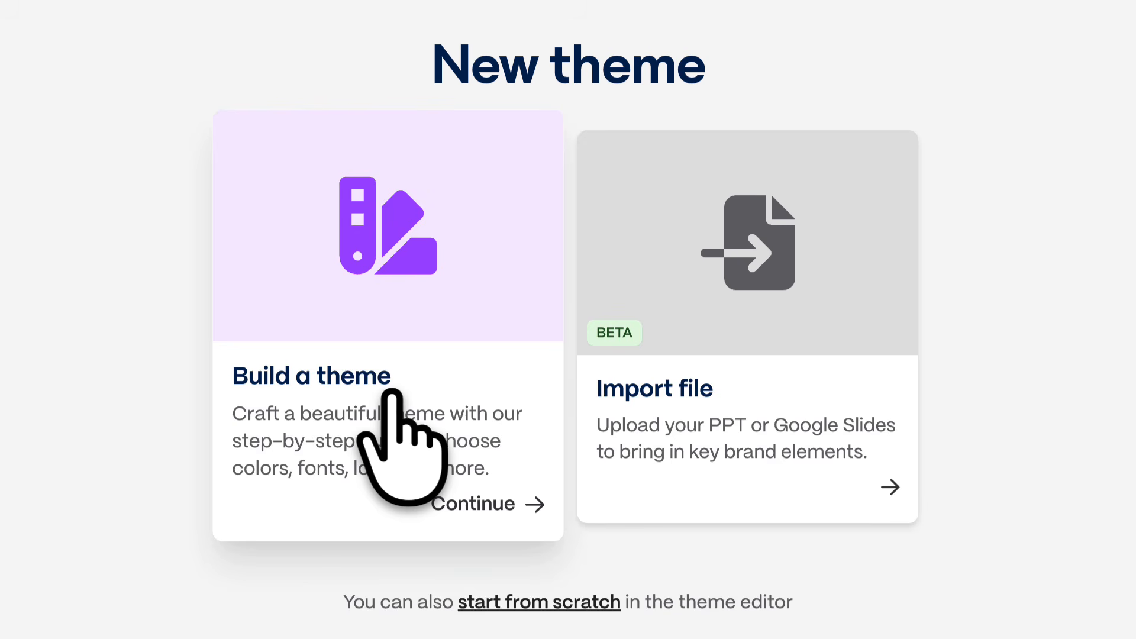
left_click(392, 396)
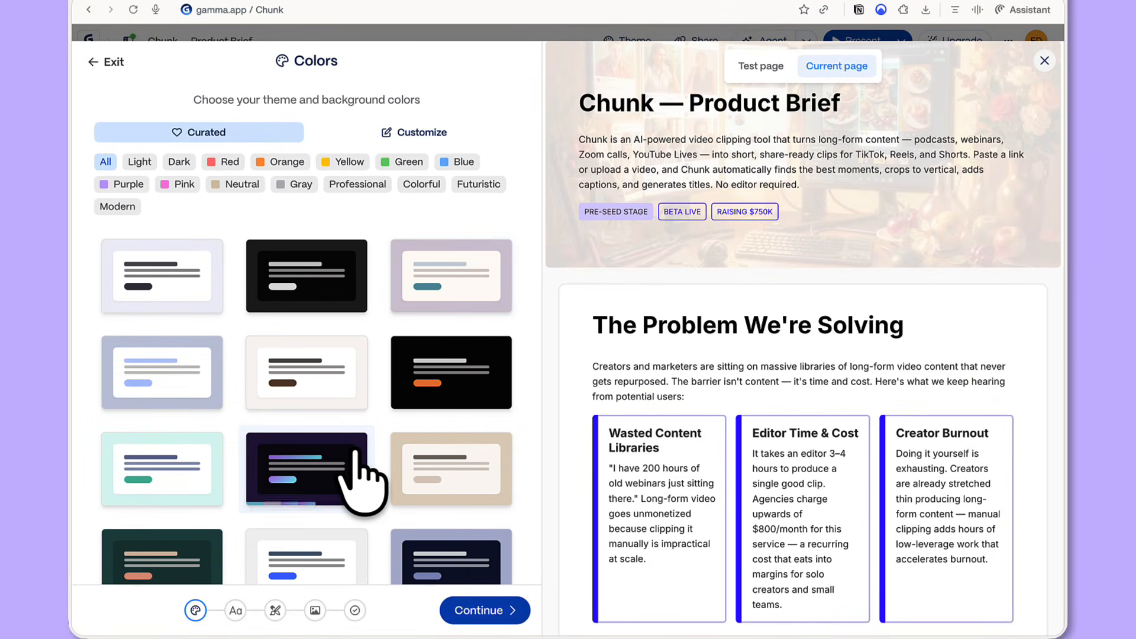
scroll(355, 455, "down", 15)
scroll(355, 450, "up", 20)
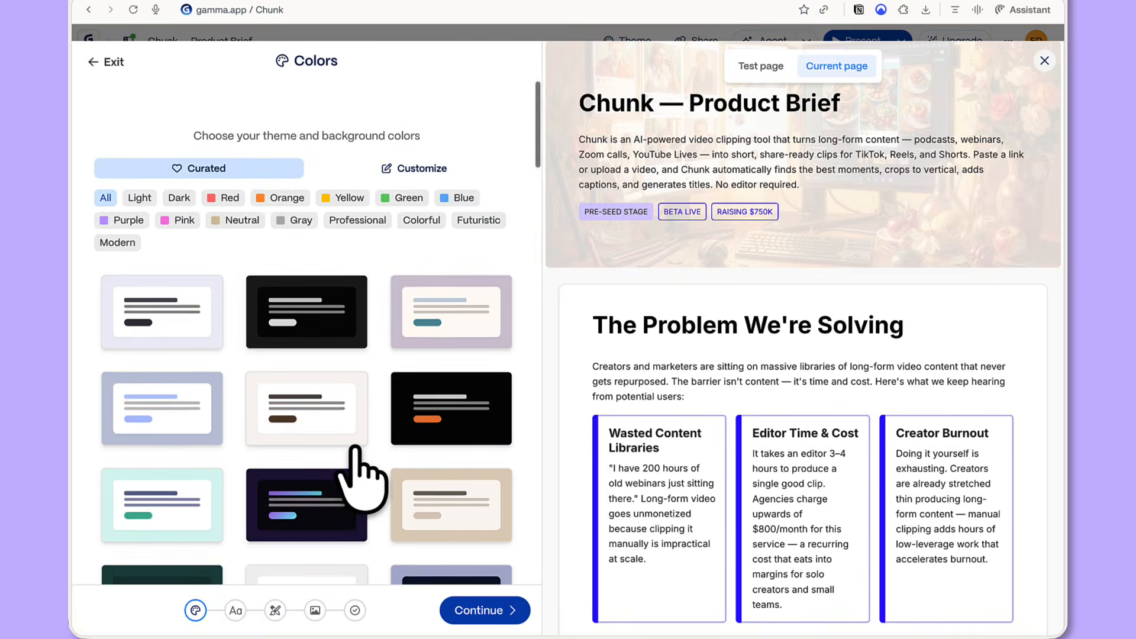